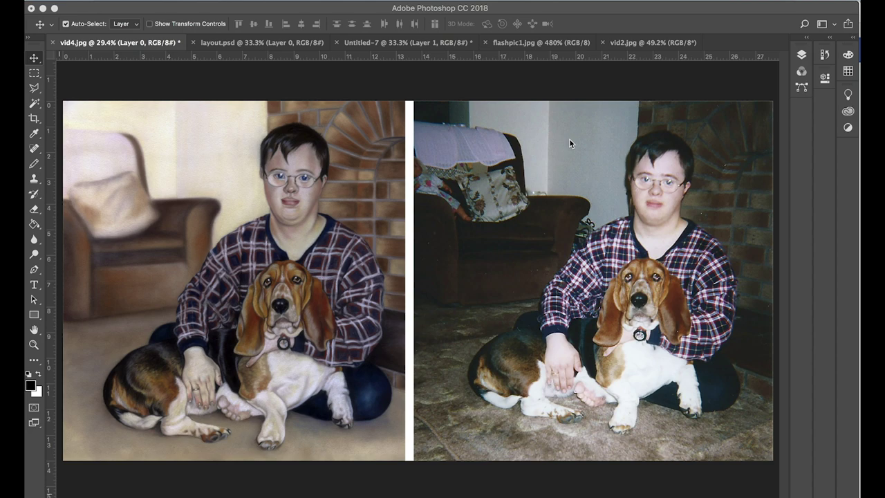
- Compare the blurred layout.psd against the vid4.jpg painting, then bring up the unedited Untitled-7 photo
{"action": "left_click", "coordinate": [240, 40]}
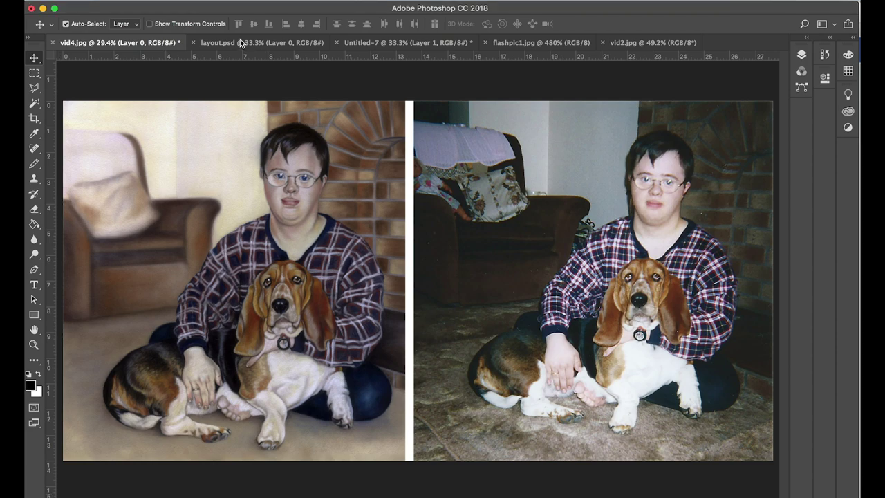
{"action": "left_click", "coordinate": [240, 40]}
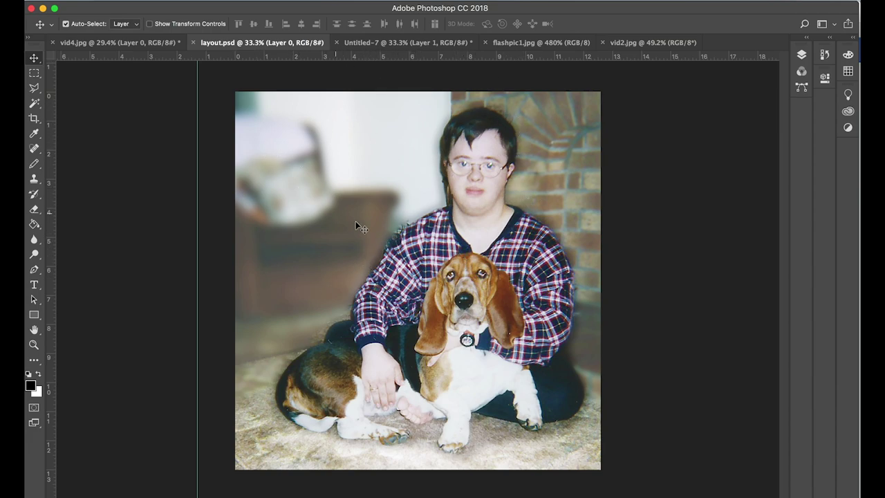
{"action": "left_click", "coordinate": [111, 42]}
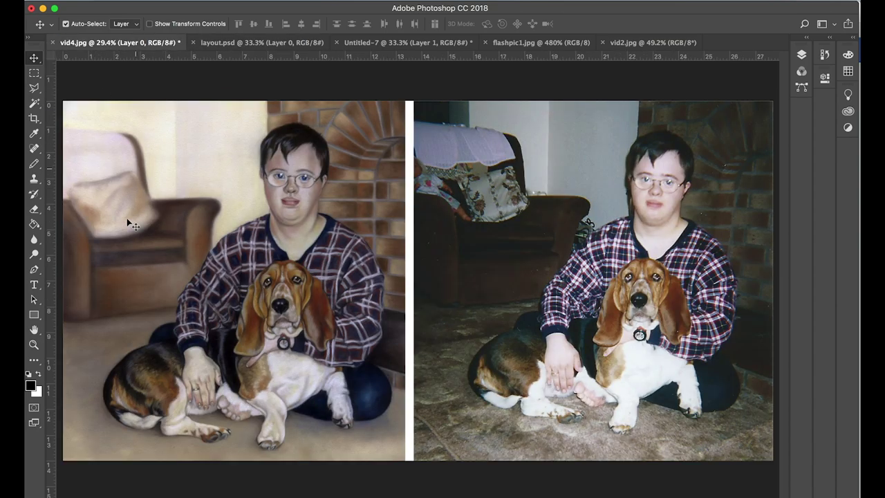
{"action": "left_click", "coordinate": [239, 42]}
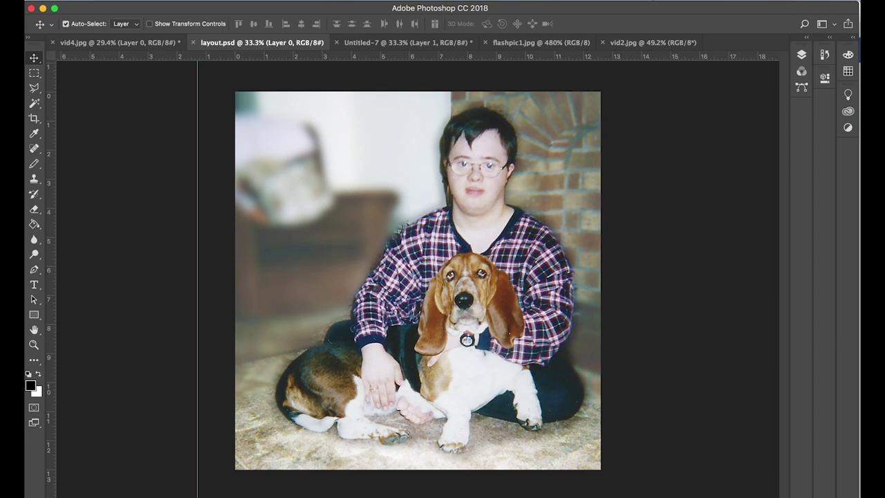
{"action": "key", "text": "ctrl+Tab"}
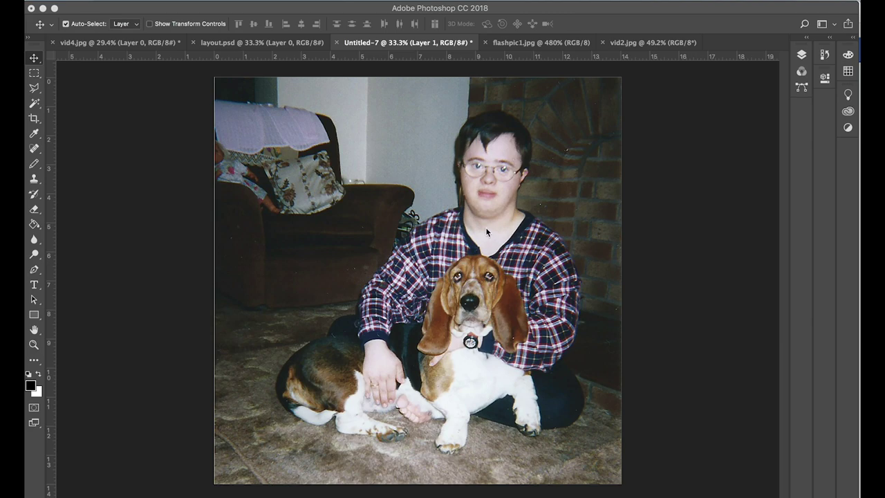
- Trace a 15 px feathered polygonal-lasso selection around the man and basset hound
{"action": "left_click", "coordinate": [36, 91]}
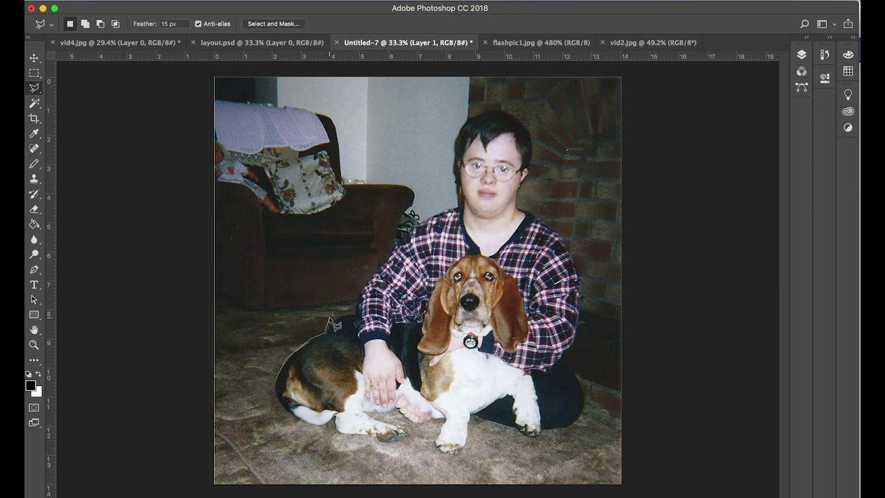
{"action": "left_click", "coordinate": [329, 316]}
{"action": "left_click", "coordinate": [360, 291]}
{"action": "left_click", "coordinate": [459, 203]}
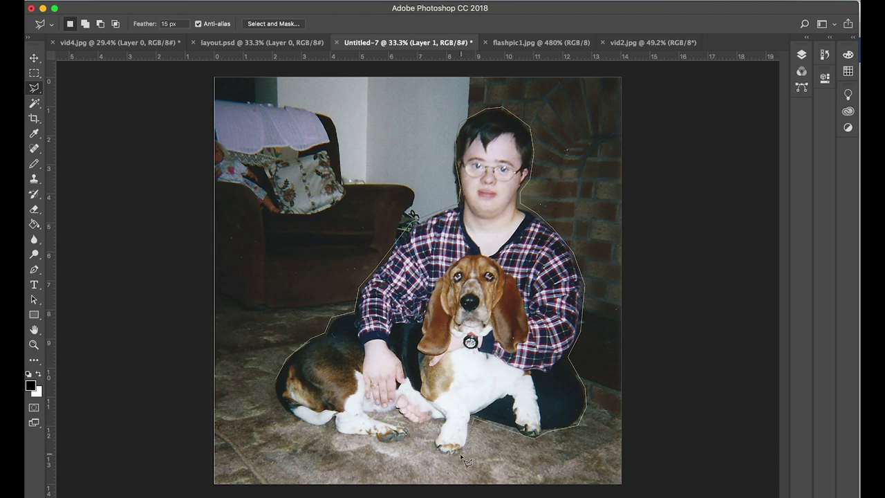
{"action": "double_click", "coordinate": [276, 379]}
- Copy the selected man and dog to the clipboard
{"action": "left_click", "coordinate": [160, 1]}
{"action": "left_click", "coordinate": [190, 76]}
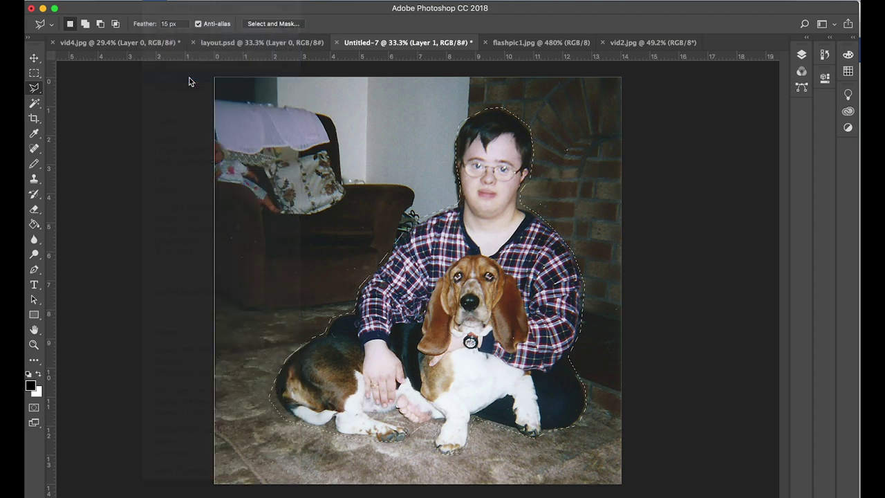
{"action": "left_click", "coordinate": [160, 1]}
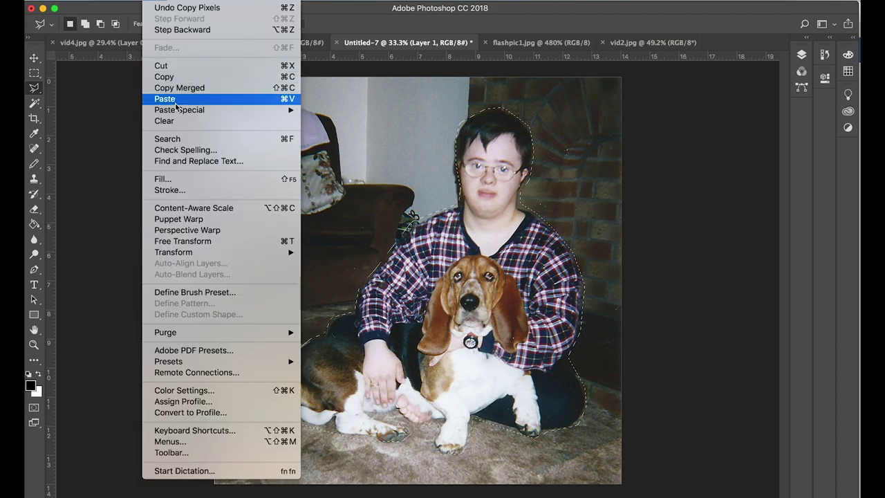
- Paste the man and dog as Layer 2, check the cut-out by toggling Layer 1, then select Layer 1
{"action": "left_click", "coordinate": [176, 99]}
{"action": "left_click", "coordinate": [34, 58]}
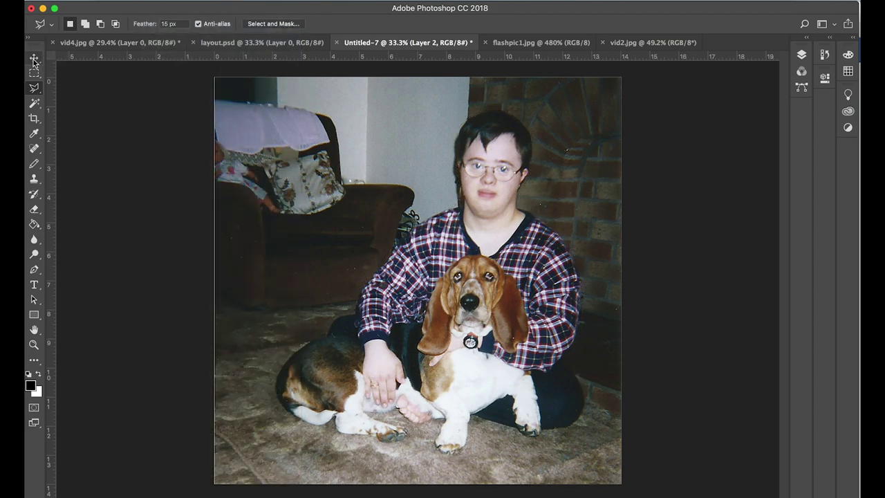
{"action": "left_click", "coordinate": [806, 38]}
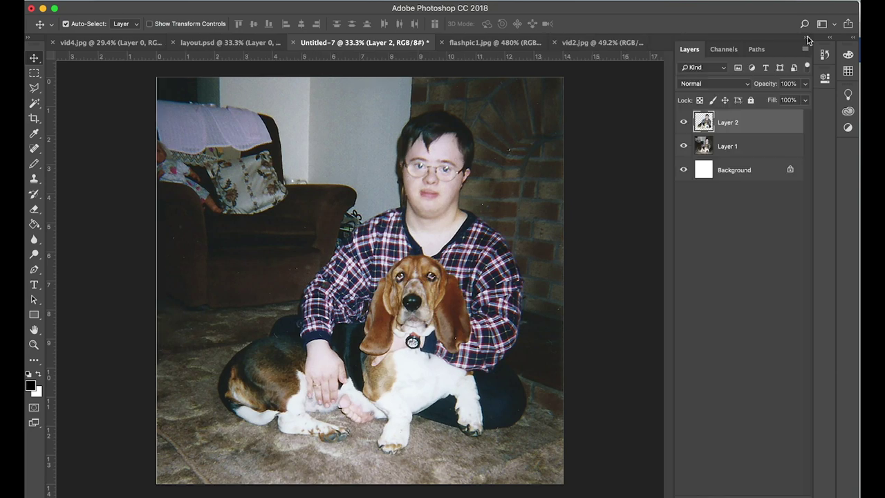
{"action": "left_click", "coordinate": [684, 146]}
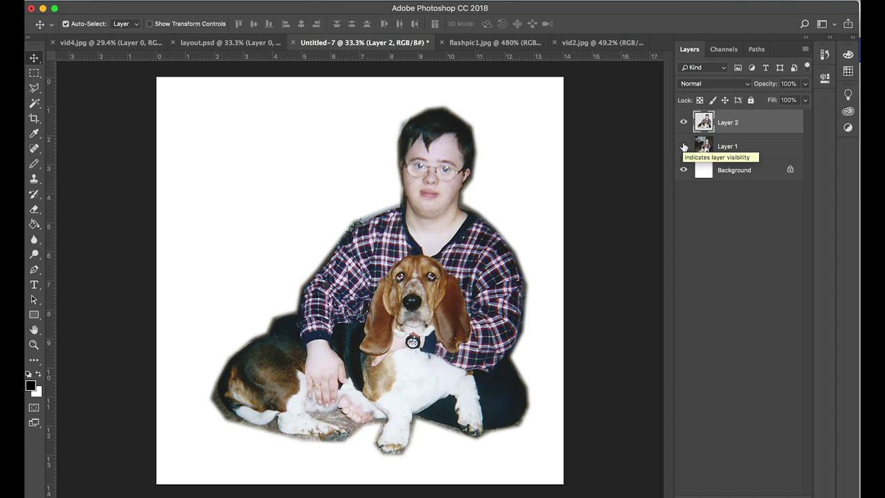
{"action": "left_click", "coordinate": [684, 146]}
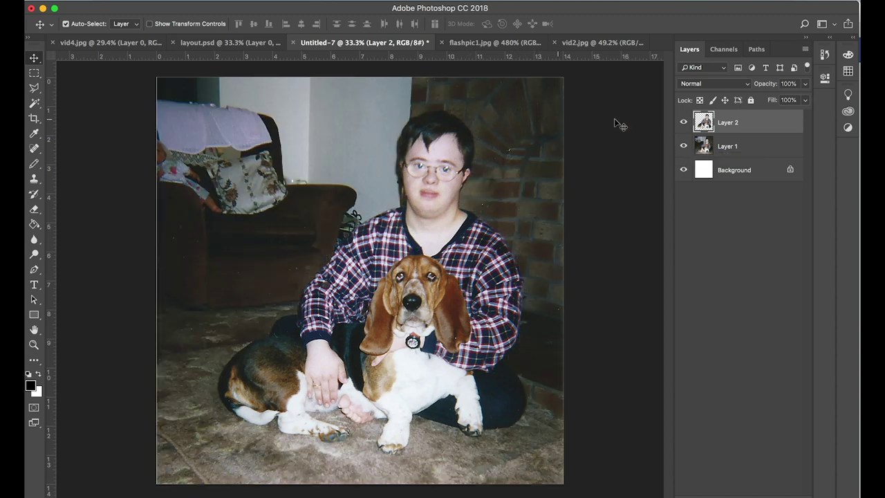
{"action": "left_click", "coordinate": [737, 142]}
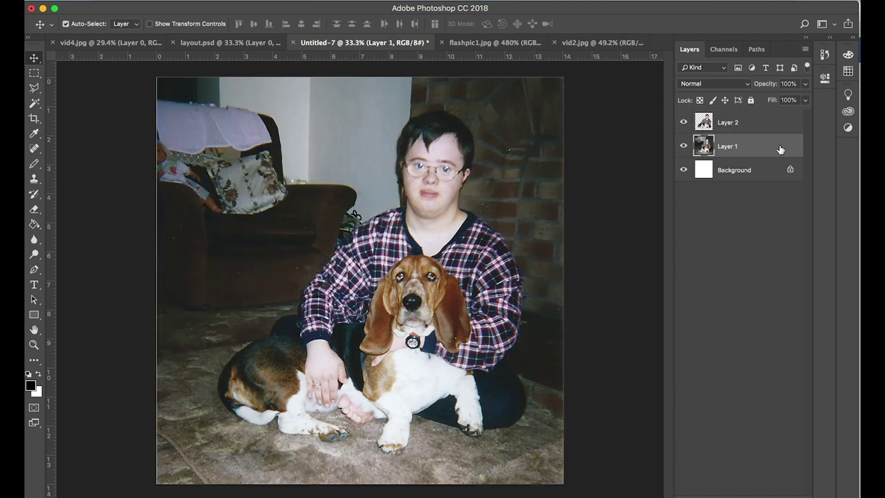
{"action": "left_click", "coordinate": [684, 124]}
- Apply a Curves adjustment to Layer 1 raising input 83 to output 166
{"action": "left_click", "coordinate": [178, 0]}
{"action": "mouse_move", "coordinate": [194, 30]}
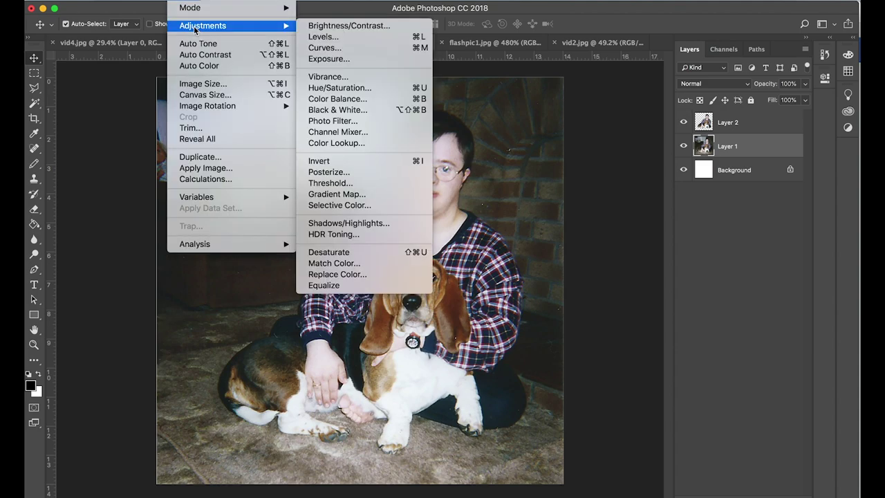
{"action": "left_click", "coordinate": [341, 48]}
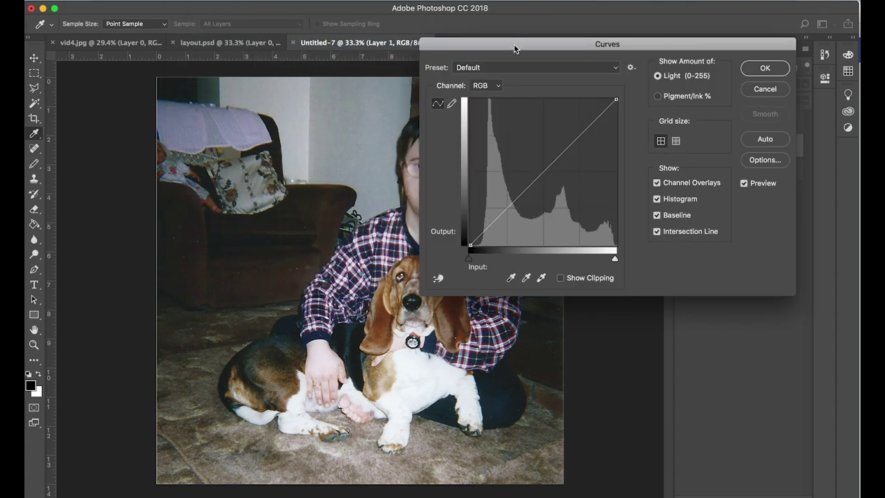
{"action": "left_click_drag", "start_coordinate": [514, 48], "coordinate": [661, 56]}
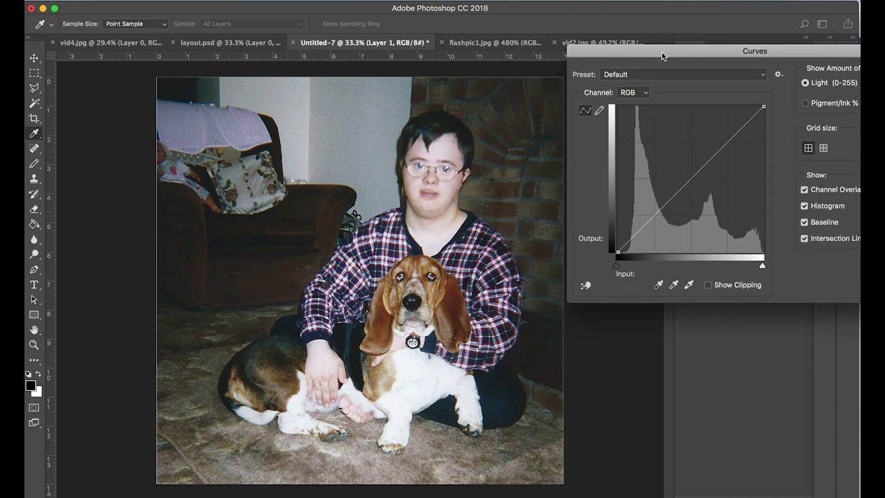
{"action": "left_click", "coordinate": [688, 173]}
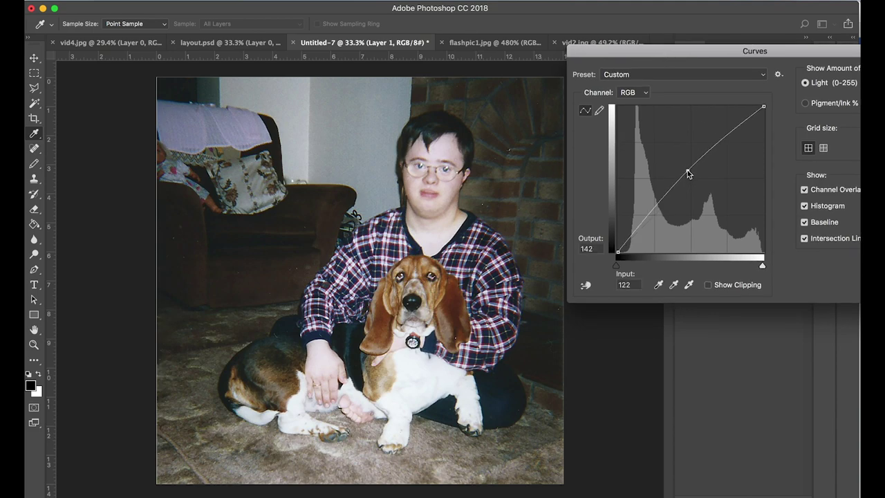
{"action": "left_click_drag", "start_coordinate": [688, 173], "coordinate": [674, 163]}
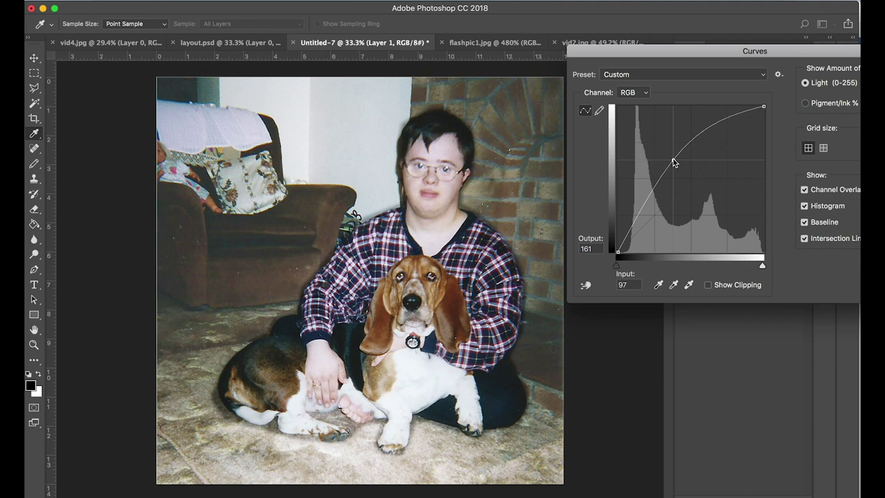
{"action": "left_click_drag", "start_coordinate": [674, 162], "coordinate": [665, 158]}
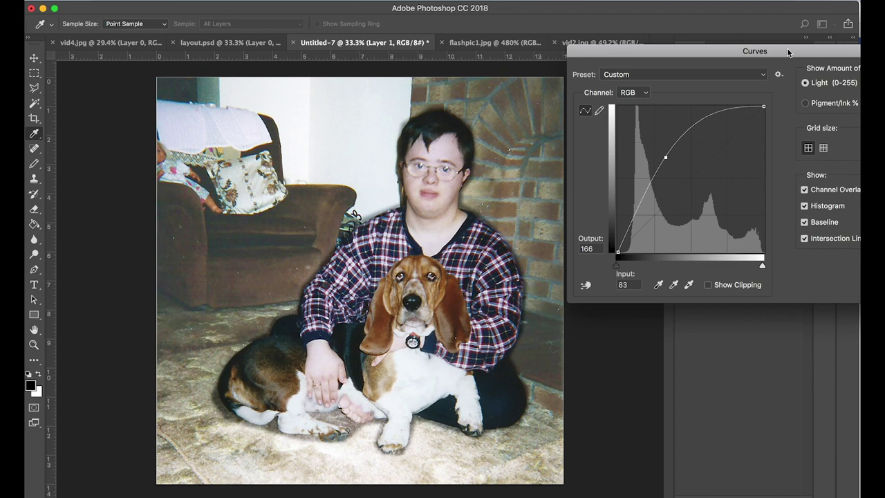
{"action": "left_click_drag", "start_coordinate": [788, 53], "coordinate": [722, 2]}
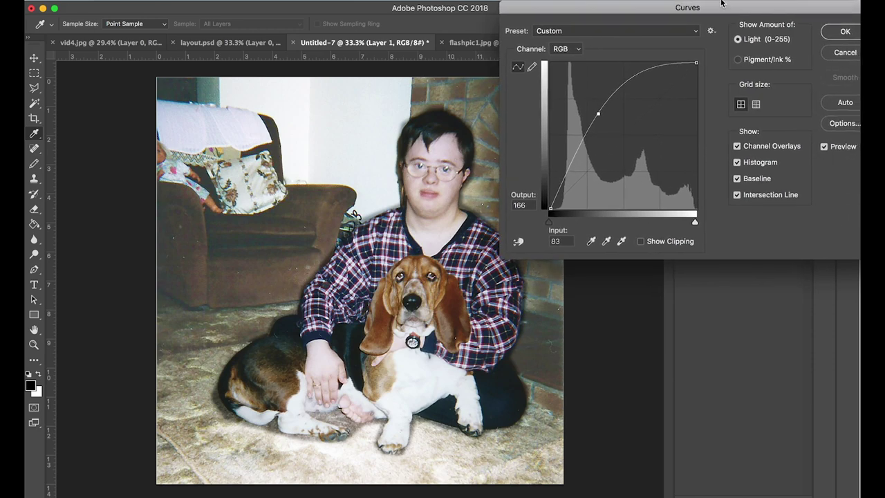
{"action": "left_click", "coordinate": [848, 31]}
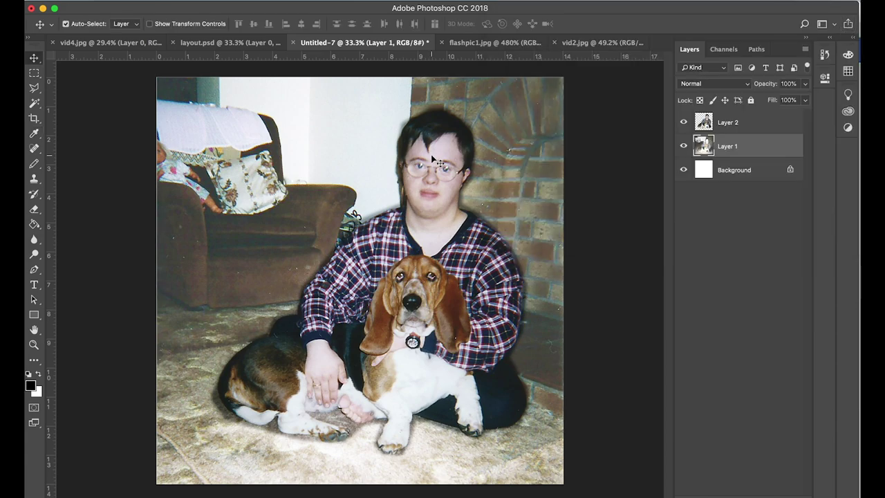
{"action": "left_click", "coordinate": [34, 89]}
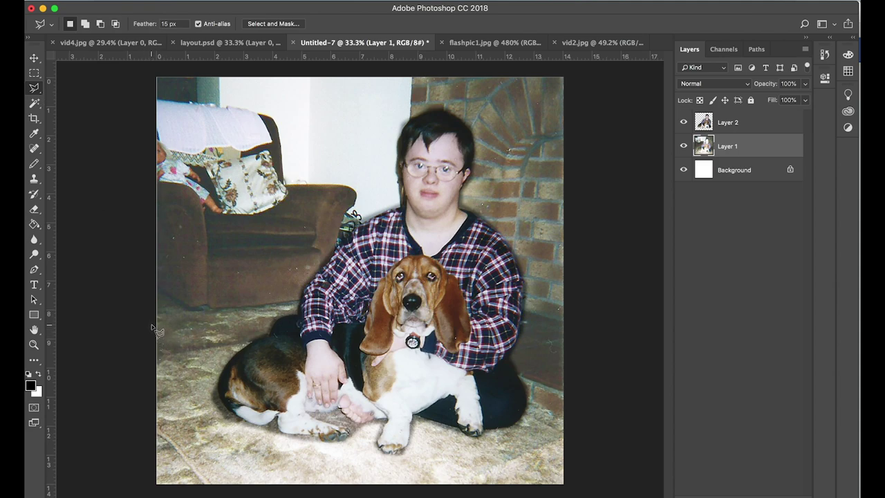
{"action": "mouse_move", "coordinate": [153, 318]}
{"action": "left_mouse_down"}
{"action": "mouse_move", "coordinate": [334, 302]}
{"action": "mouse_move", "coordinate": [381, 282]}
{"action": "mouse_move", "coordinate": [375, 296]}
{"action": "mouse_move", "coordinate": [389, 298]}
{"action": "mouse_move", "coordinate": [410, 71]}
{"action": "mouse_move", "coordinate": [148, 72]}
{"action": "mouse_move", "coordinate": [157, 323]}
{"action": "left_mouse_up"}
{"action": "left_click", "coordinate": [310, 0]}
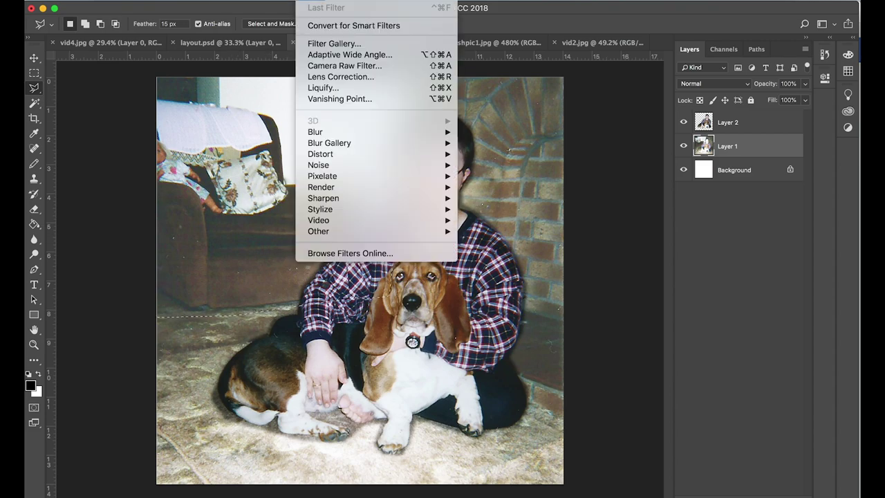
{"action": "mouse_move", "coordinate": [361, 137]}
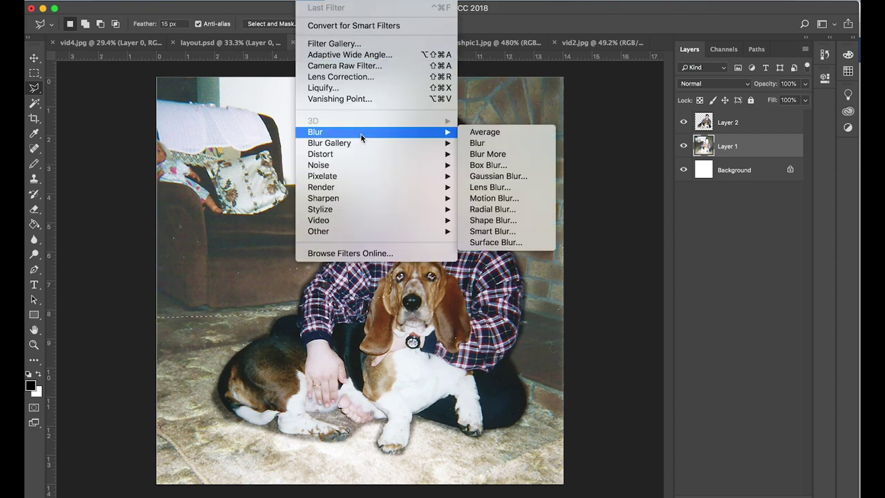
{"action": "left_click", "coordinate": [500, 176]}
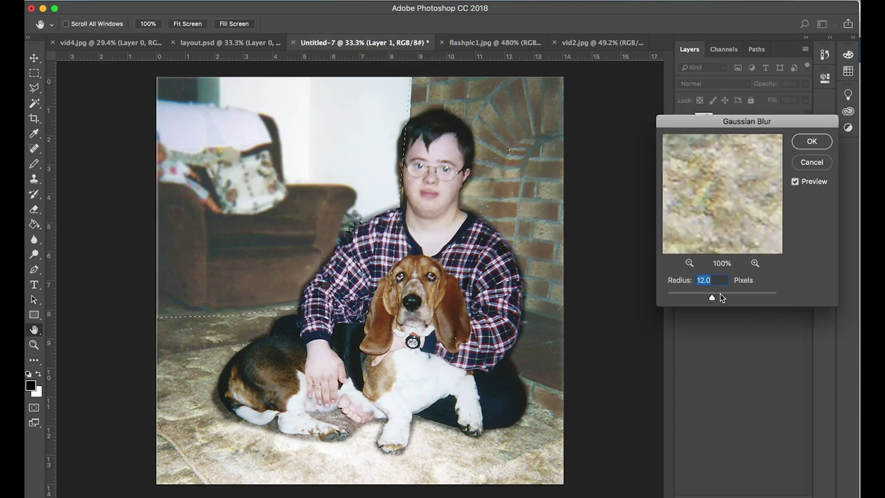
{"action": "left_click_drag", "start_coordinate": [717, 296], "coordinate": [721, 298]}
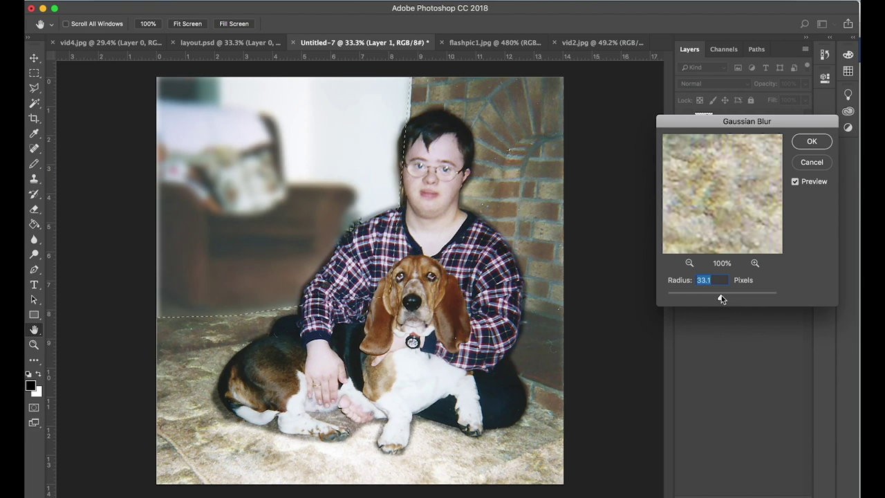
{"action": "left_click", "coordinate": [809, 161]}
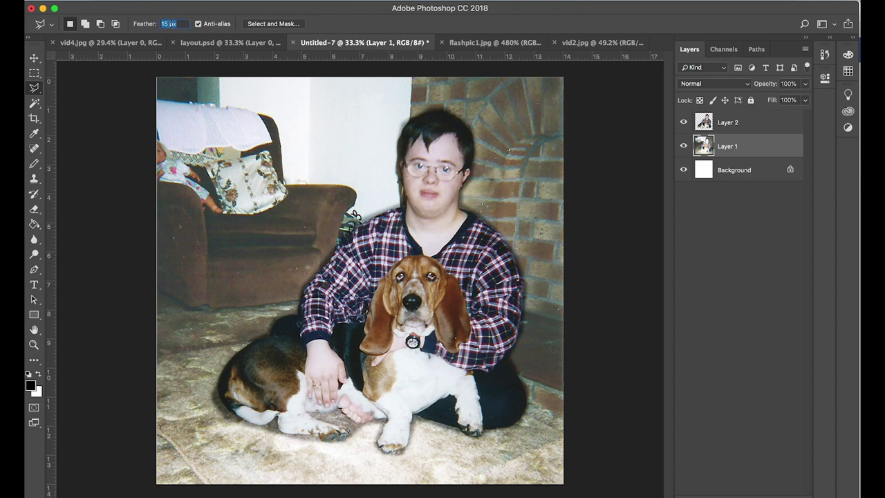
- With a 40 px feather, lasso the room background left of the man
{"action": "type", "text": "40"}
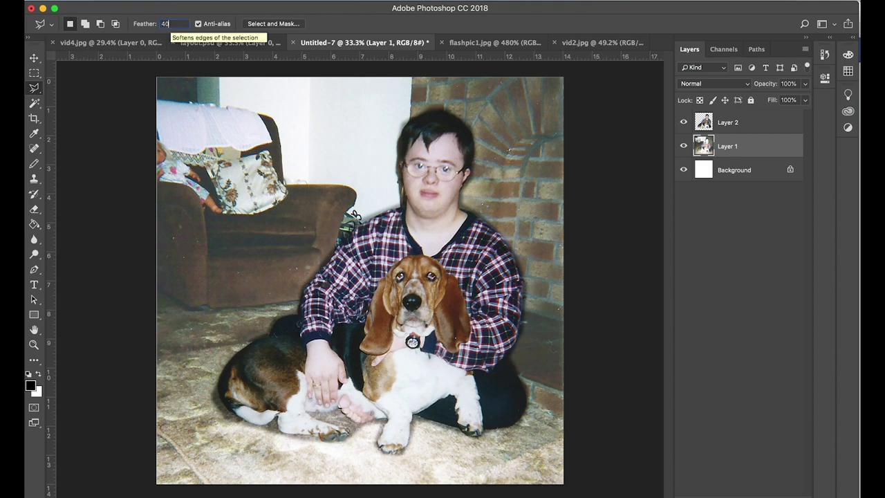
{"action": "left_click", "coordinate": [147, 69]}
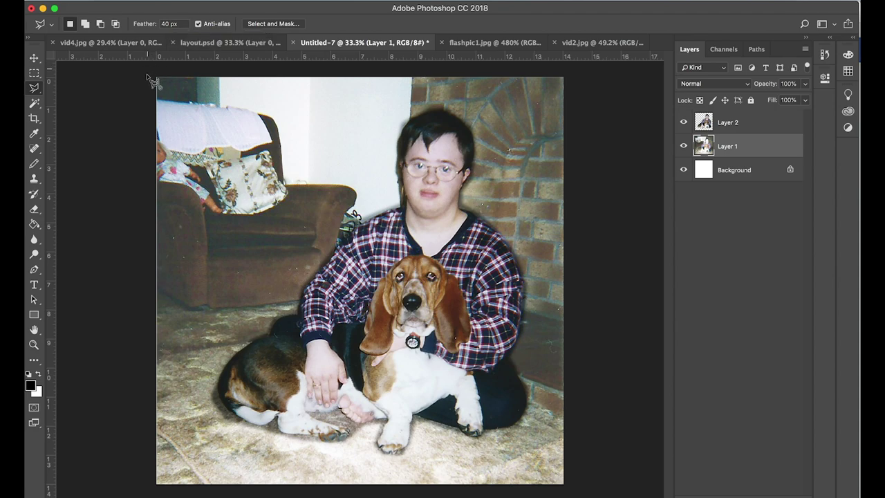
{"action": "left_click", "coordinate": [153, 316]}
{"action": "left_click", "coordinate": [319, 311]}
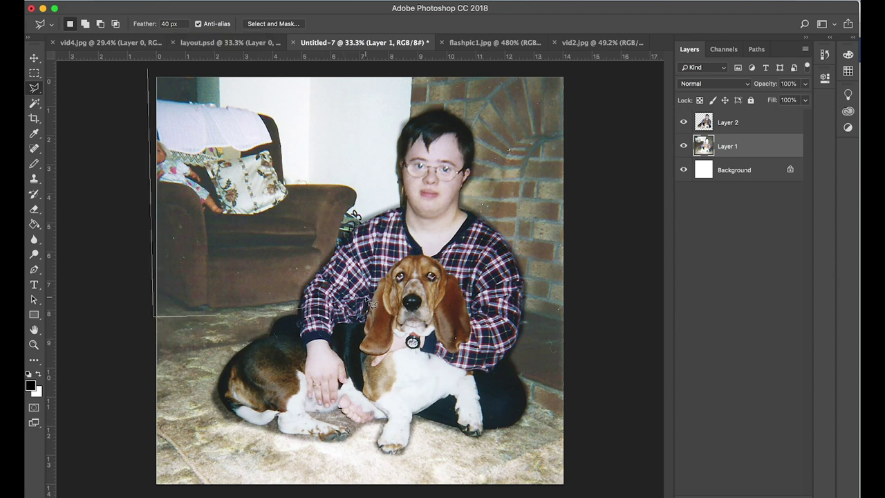
{"action": "left_click", "coordinate": [377, 277]}
{"action": "left_click", "coordinate": [405, 220]}
{"action": "left_click", "coordinate": [410, 73]}
{"action": "left_click", "coordinate": [148, 72]}
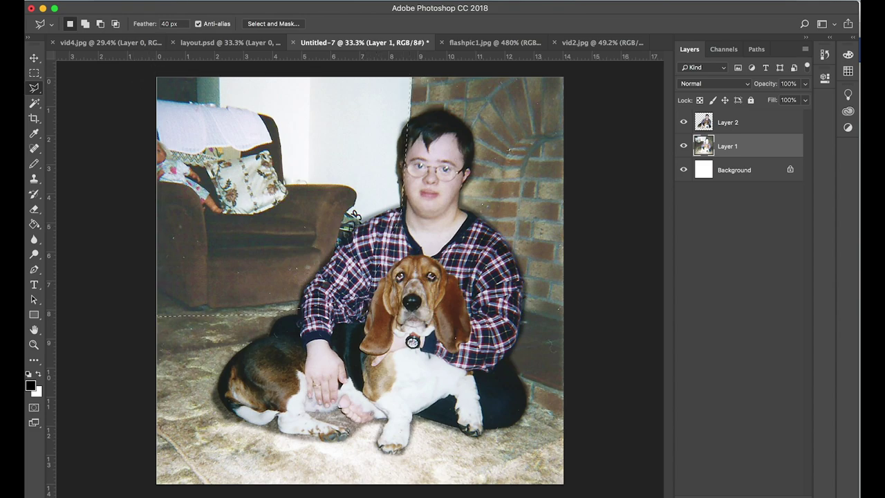
- Apply a 28.9 px Gaussian Blur to the left background selection
{"action": "left_click", "coordinate": [277, 0]}
{"action": "mouse_move", "coordinate": [311, 0]}
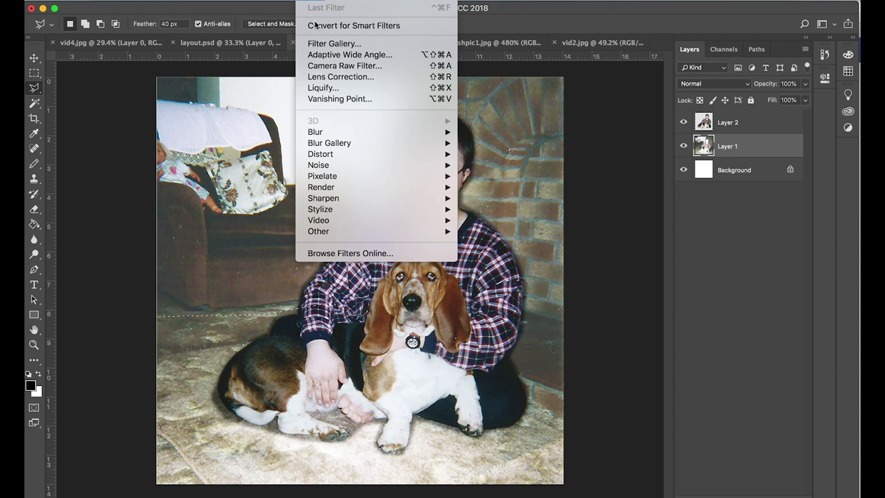
{"action": "mouse_move", "coordinate": [332, 132]}
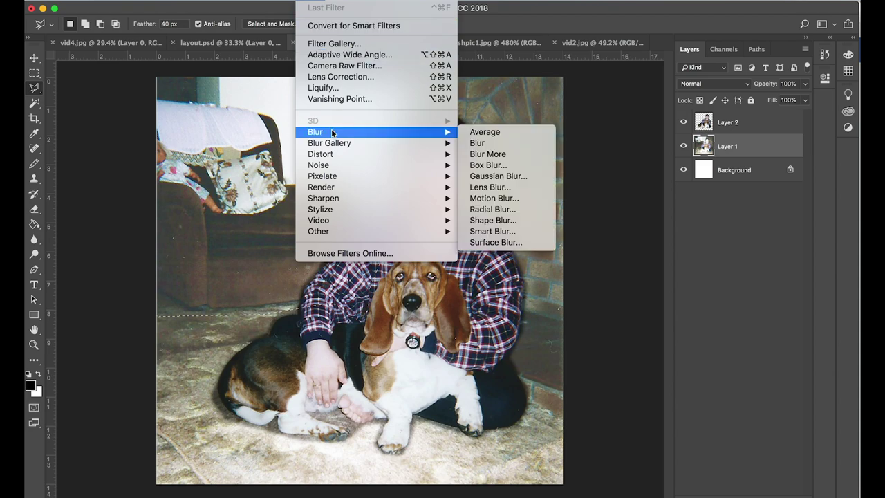
{"action": "left_click", "coordinate": [508, 174]}
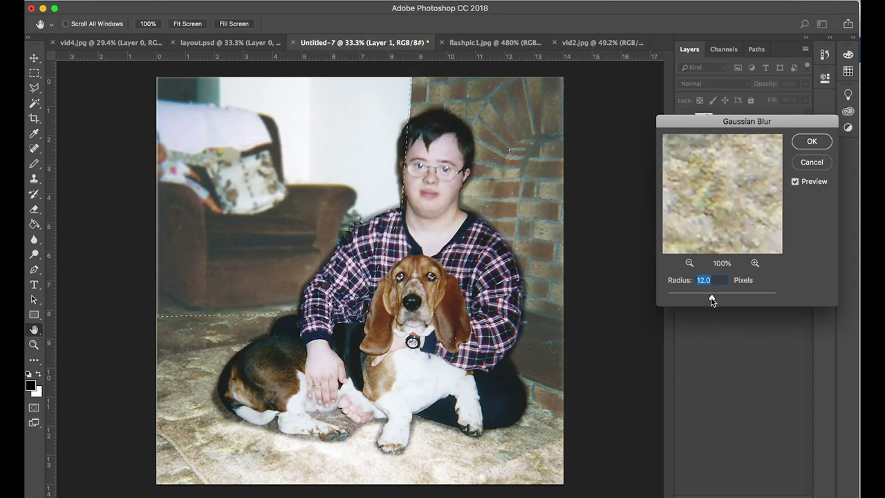
{"action": "left_click_drag", "start_coordinate": [713, 298], "coordinate": [722, 301]}
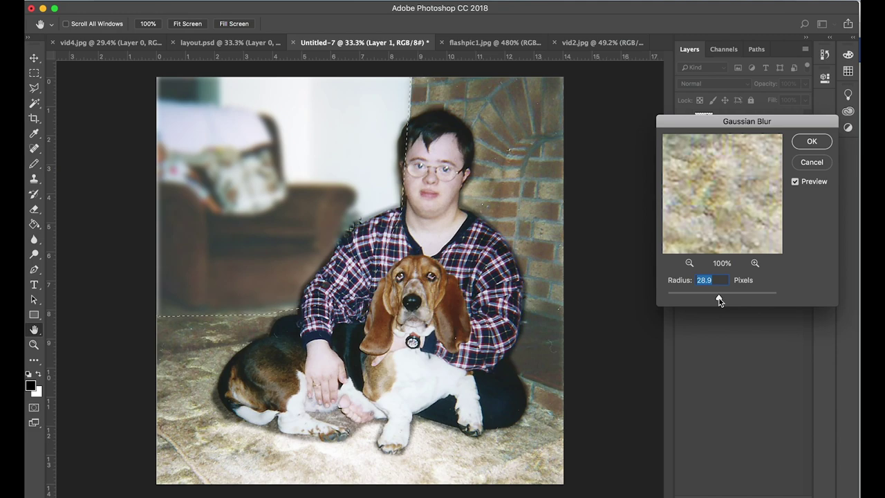
{"action": "left_click", "coordinate": [804, 140]}
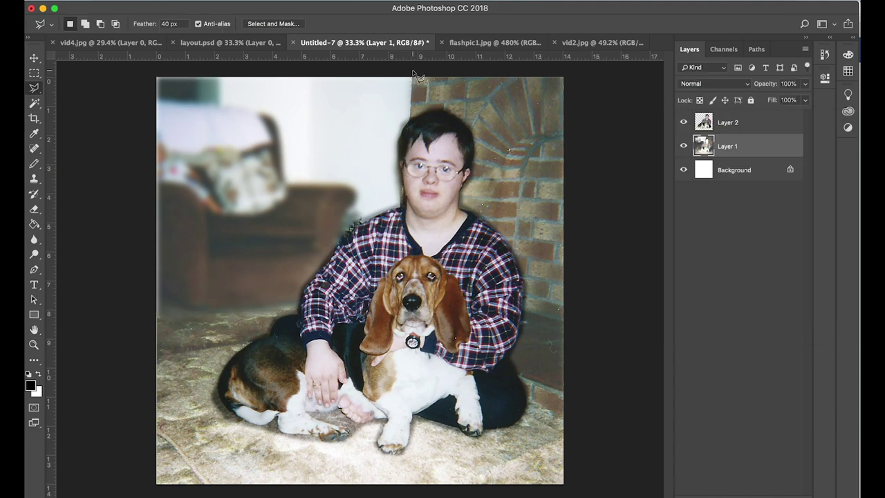
- Lasso the brick wall along the right side of the photo
{"action": "mouse_move", "coordinate": [413, 72]}
{"action": "left_mouse_down"}
{"action": "mouse_move", "coordinate": [406, 268]}
{"action": "mouse_move", "coordinate": [442, 340]}
{"action": "mouse_move", "coordinate": [490, 380]}
{"action": "left_mouse_up"}
{"action": "left_click", "coordinate": [578, 323]}
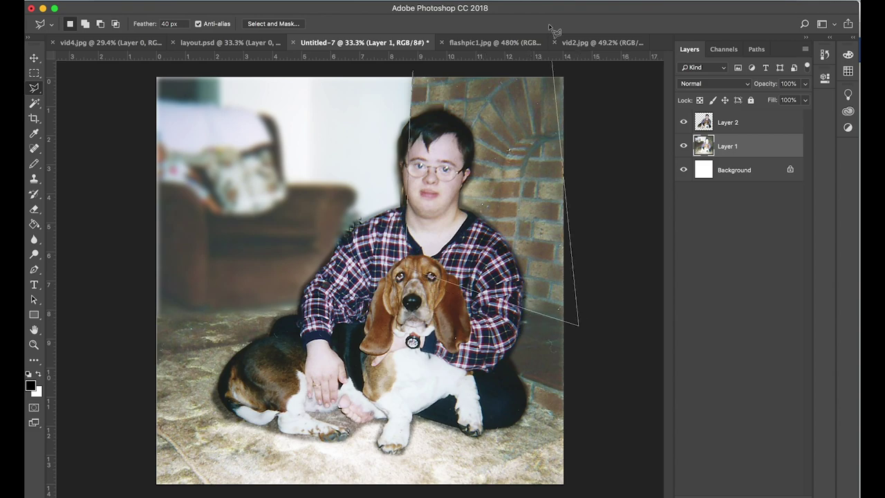
{"action": "double_click", "coordinate": [573, 69]}
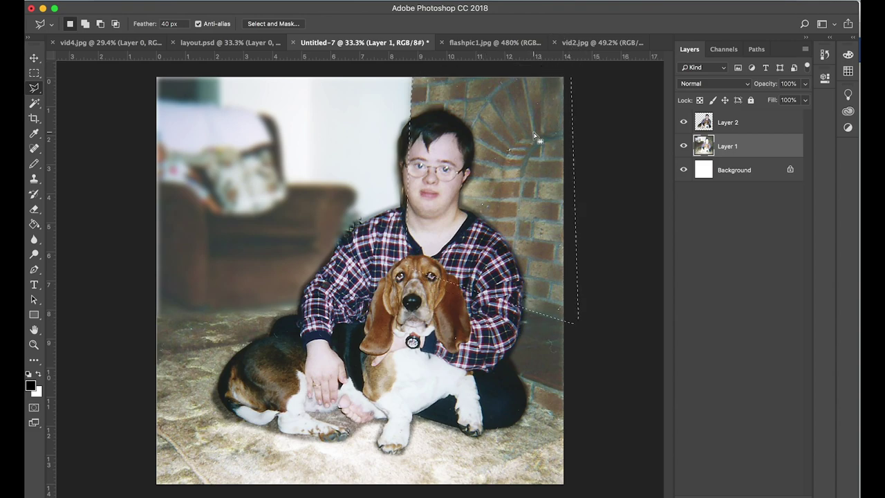
- Apply a 5.4 px Gaussian Blur to the brick wall, then deselect
{"action": "left_click", "coordinate": [273, 0]}
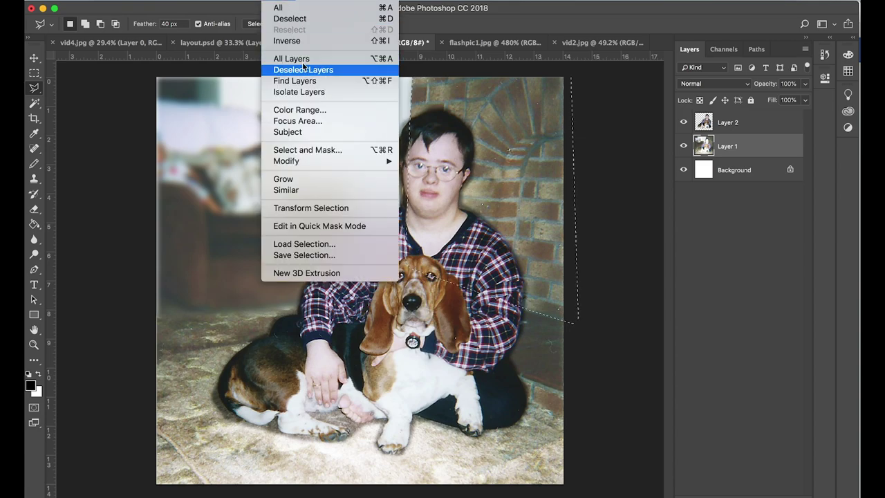
{"action": "mouse_move", "coordinate": [308, 0]}
{"action": "mouse_move", "coordinate": [352, 133]}
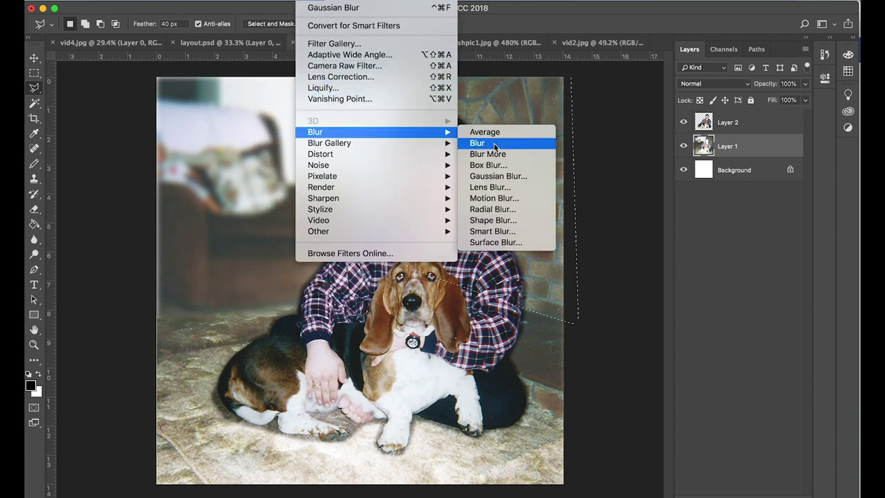
{"action": "left_click", "coordinate": [499, 176]}
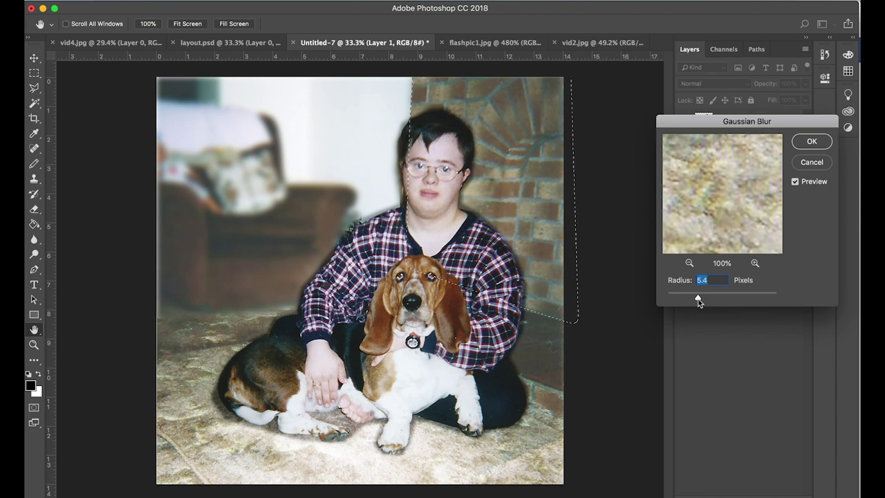
{"action": "left_click", "coordinate": [811, 142]}
{"action": "key", "text": "ctrl+d"}
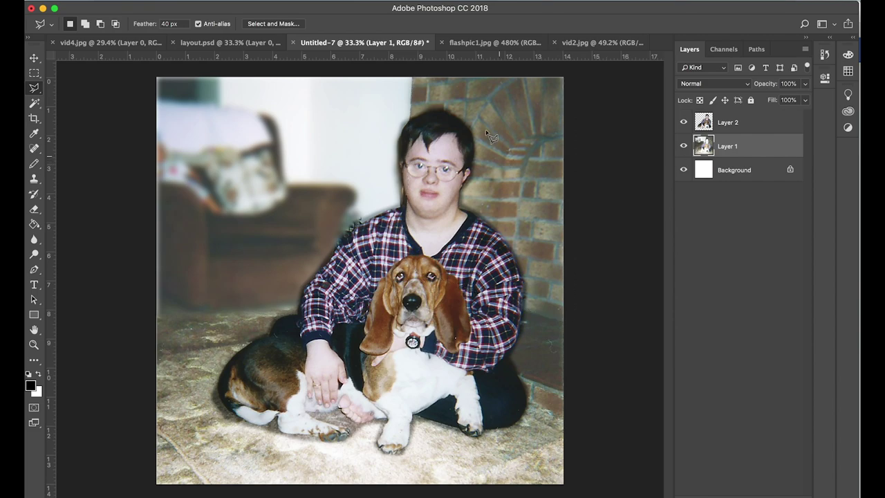
- Lasso the lower-left carpet area behind the dog's back
{"action": "left_click", "coordinate": [155, 314]}
{"action": "left_click", "coordinate": [302, 317]}
{"action": "double_click", "coordinate": [155, 317]}
- Blur the carpet selection with a 13.4 px Gaussian Blur
{"action": "left_click", "coordinate": [269, 0]}
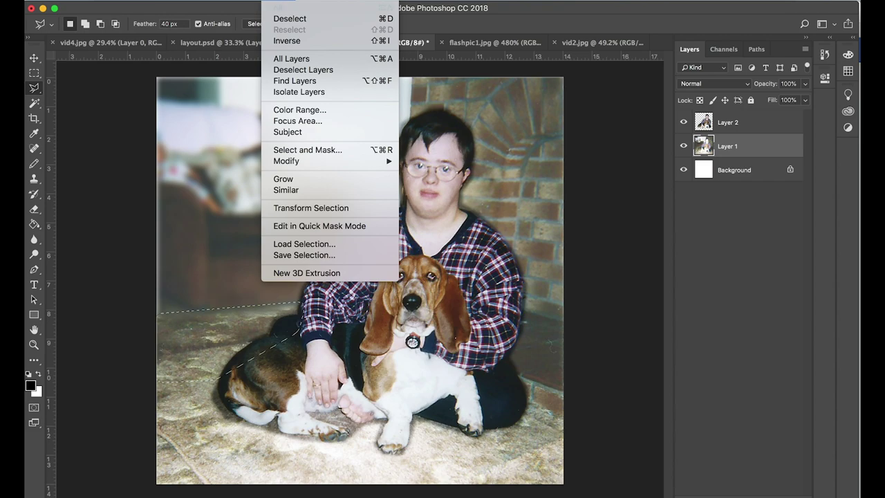
{"action": "mouse_move", "coordinate": [307, 0]}
{"action": "mouse_move", "coordinate": [350, 131]}
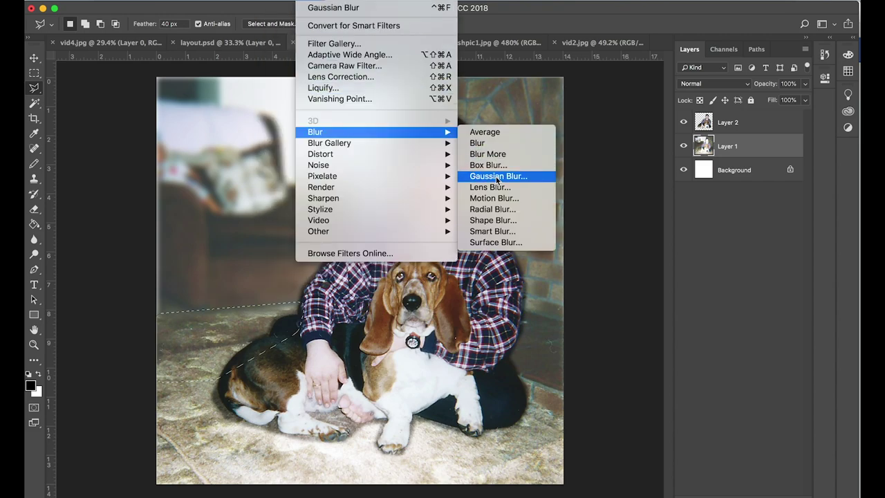
{"action": "left_click", "coordinate": [500, 177]}
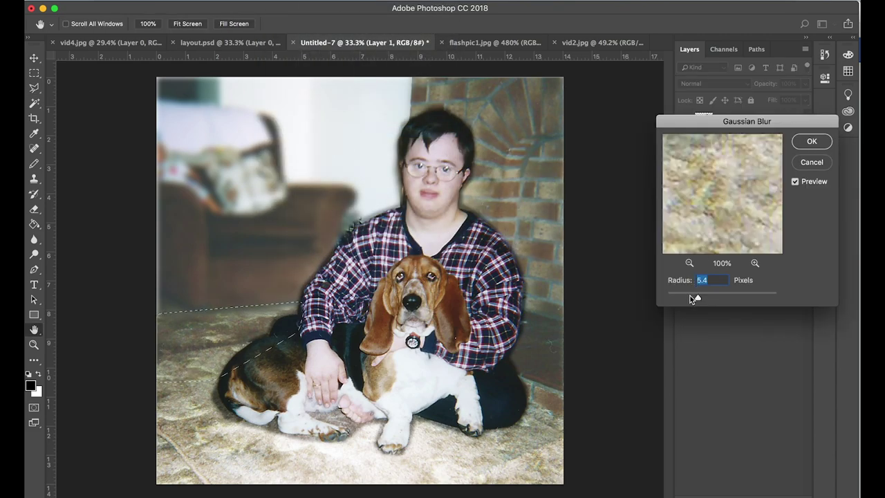
{"action": "left_click_drag", "start_coordinate": [704, 296], "coordinate": [714, 299]}
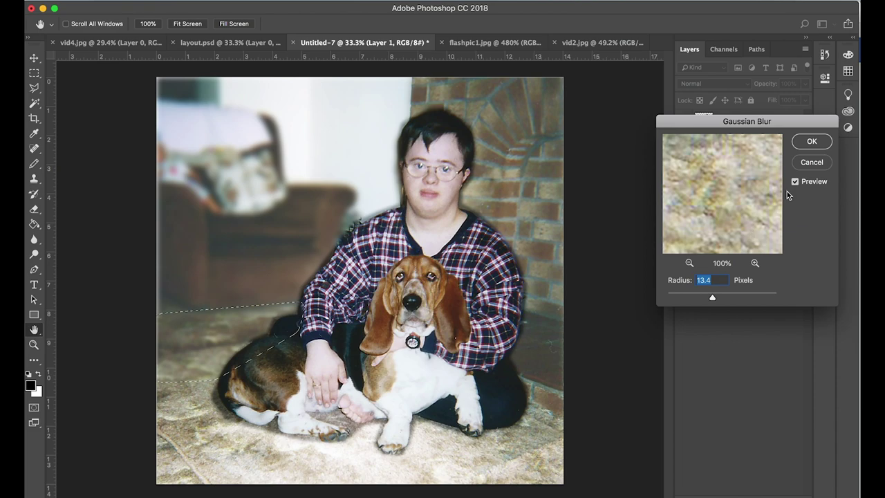
{"action": "left_click", "coordinate": [813, 143]}
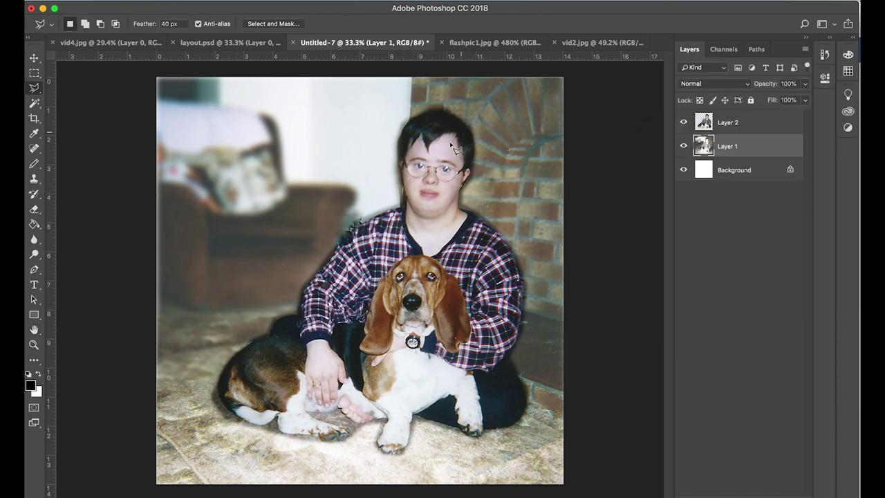
- Switch to vid4.jpg, collapse the Layers panel, pick the Move tool and zoom in on the dog
{"action": "left_click", "coordinate": [214, 43]}
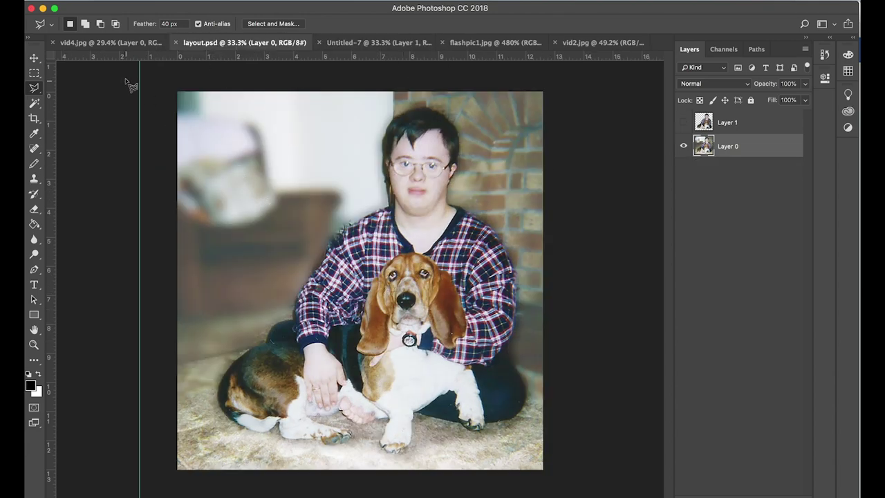
{"action": "left_click", "coordinate": [119, 43]}
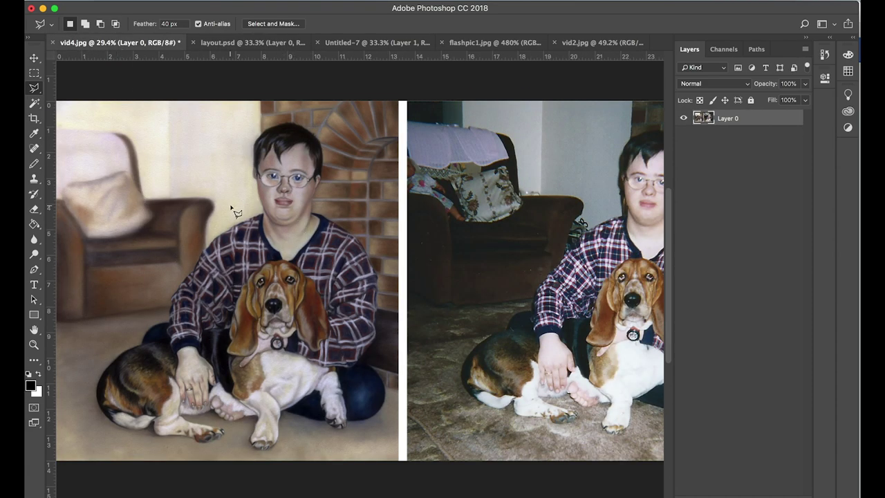
{"action": "scroll", "coordinate": [235, 212], "scroll_direction": "down", "scroll_amount": 4}
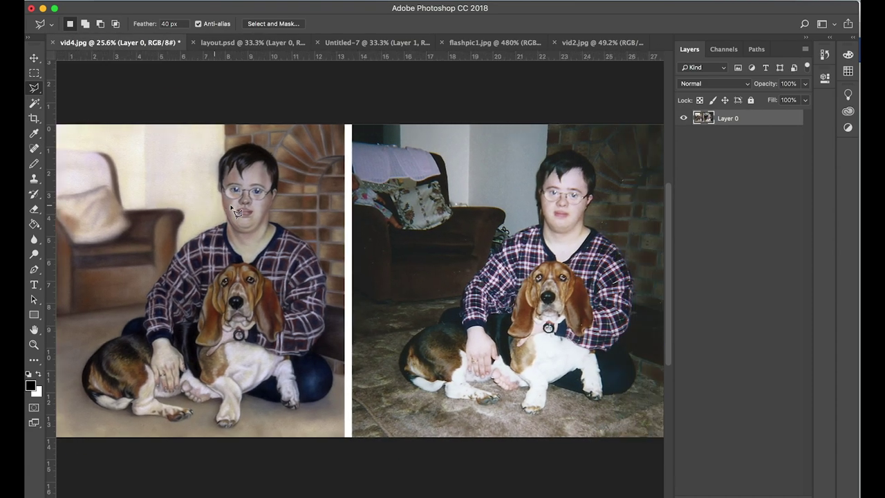
{"action": "scroll", "coordinate": [236, 212], "scroll_direction": "down", "scroll_amount": 3}
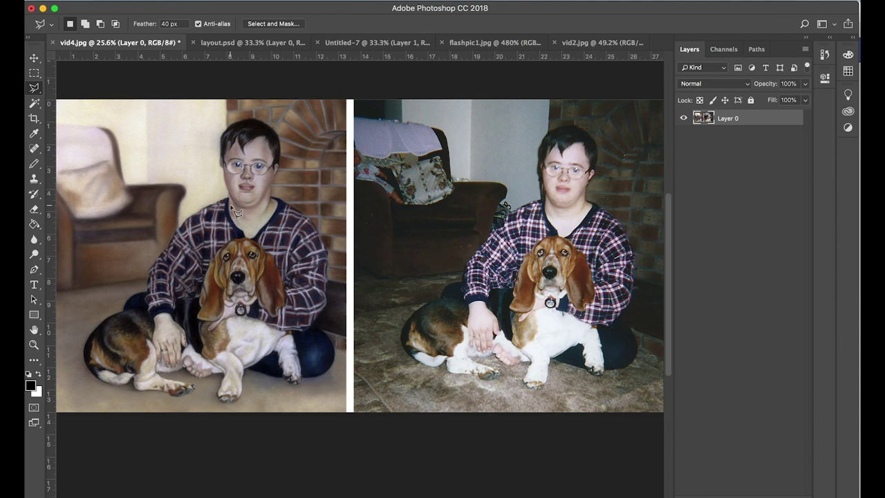
{"action": "left_click", "coordinate": [805, 38]}
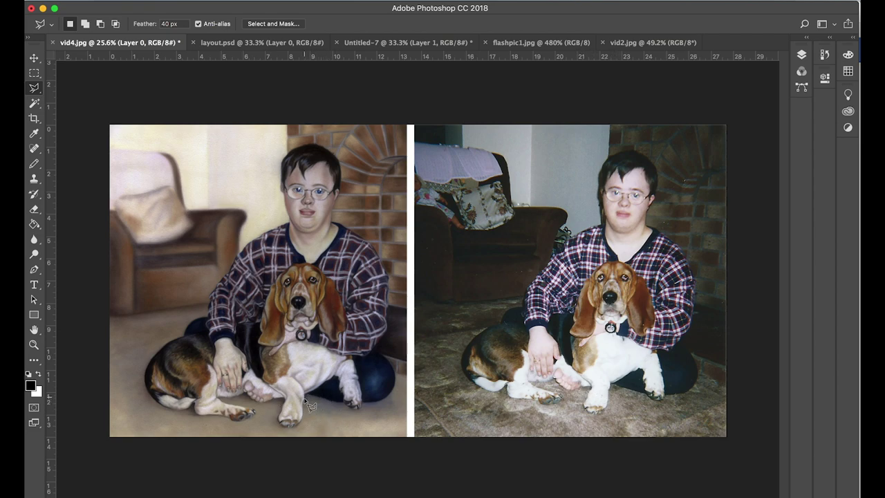
{"action": "scroll", "coordinate": [312, 407], "scroll_direction": "up", "scroll_amount": 2}
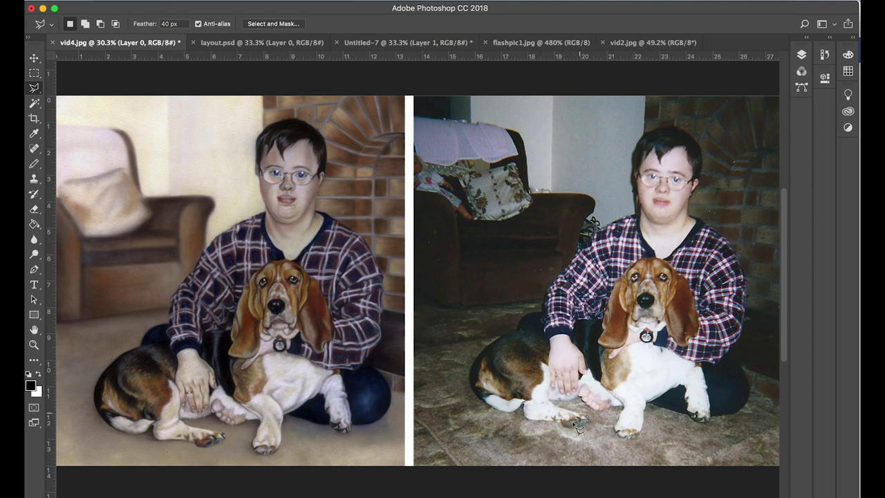
{"action": "left_click", "coordinate": [34, 58]}
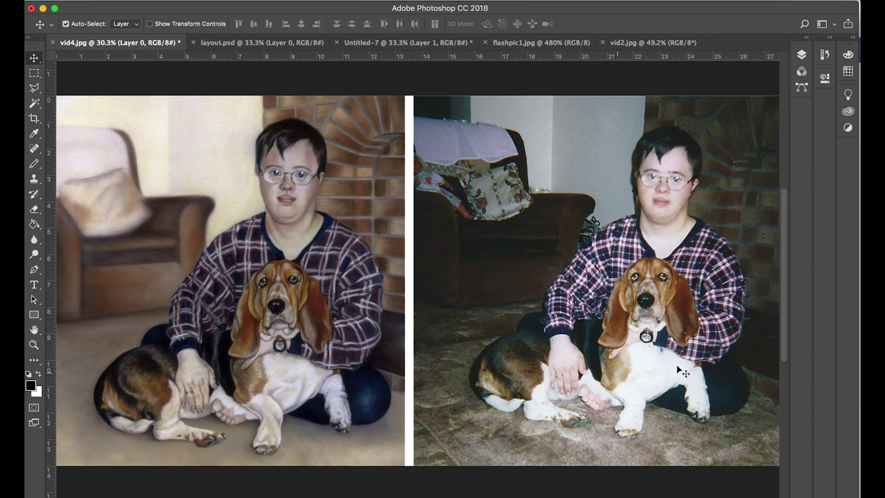
{"action": "scroll", "coordinate": [709, 366], "scroll_direction": "up", "scroll_amount": 2}
{"action": "scroll", "coordinate": [708, 367], "scroll_direction": "up", "scroll_amount": 3}
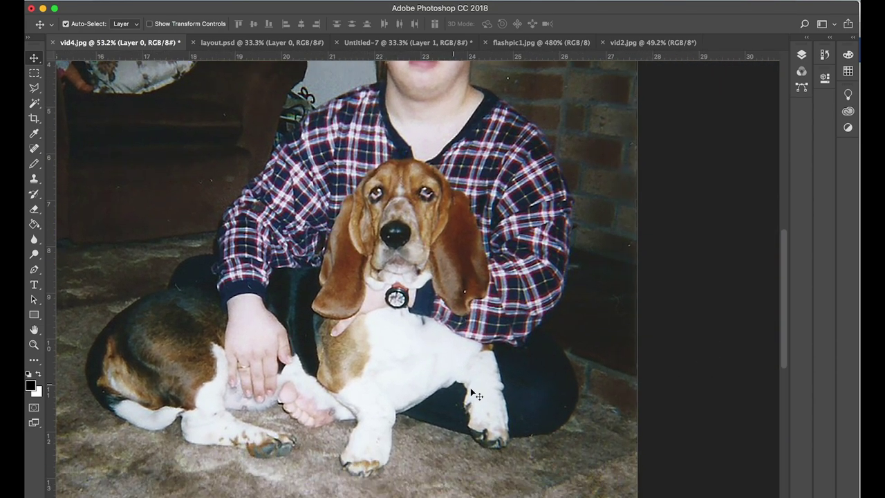
- Select the basset hound's white chest and front leg with a 15 px feathered polygonal lasso
{"action": "left_click", "coordinate": [32, 88]}
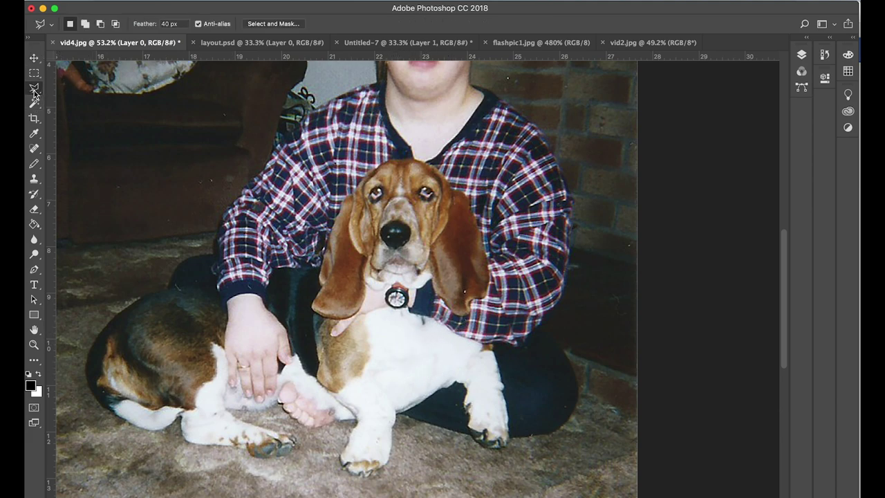
{"action": "left_click", "coordinate": [166, 24]}
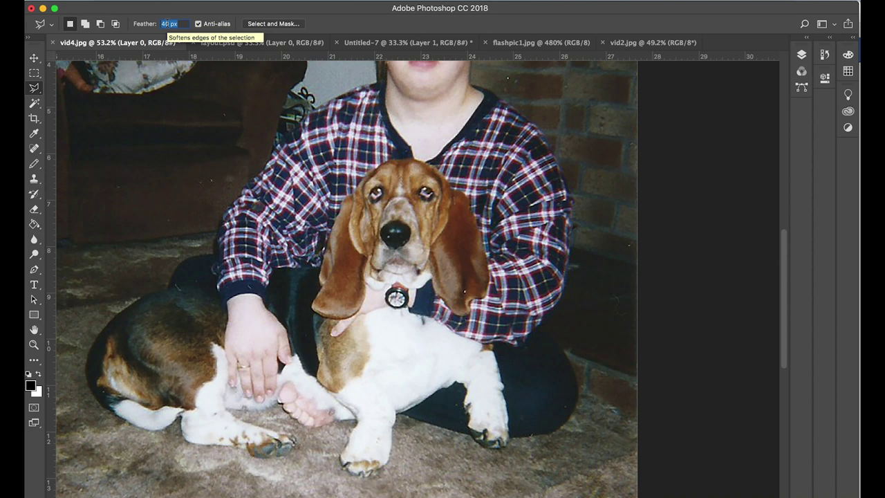
{"action": "type", "text": "15"}
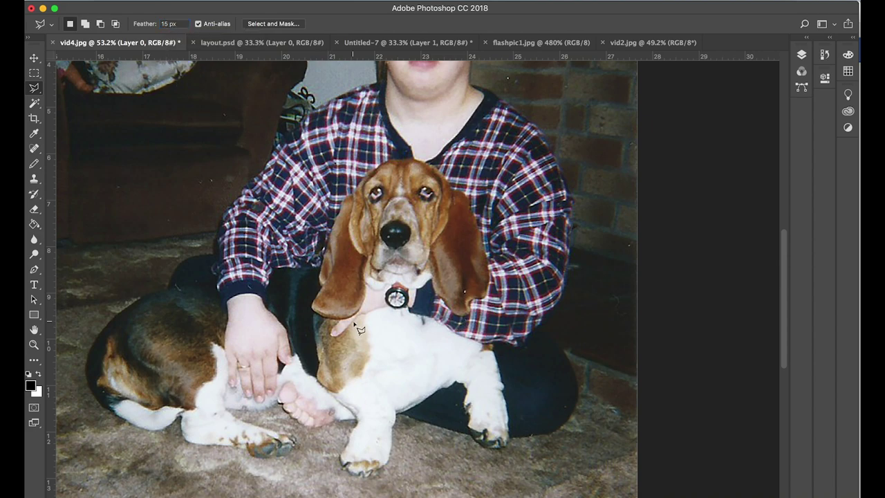
{"action": "left_click", "coordinate": [365, 318]}
{"action": "left_click", "coordinate": [365, 379]}
{"action": "left_click", "coordinate": [330, 399]}
{"action": "left_click", "coordinate": [357, 420]}
{"action": "left_click", "coordinate": [363, 474]}
{"action": "left_click", "coordinate": [392, 465]}
{"action": "left_click", "coordinate": [398, 418]}
{"action": "left_click", "coordinate": [461, 384]}
{"action": "left_click", "coordinate": [469, 411]}
{"action": "left_click", "coordinate": [473, 433]}
{"action": "double_click", "coordinate": [392, 312]}
- Darken the selection with a Curves adjustment pulling input 160 down to output 69
{"action": "key", "text": "super+m"}
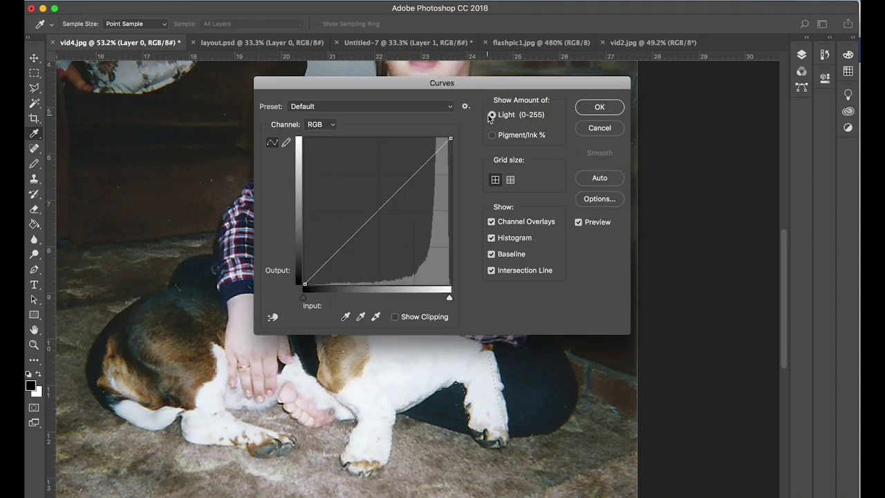
{"action": "left_click_drag", "start_coordinate": [463, 87], "coordinate": [685, 11]}
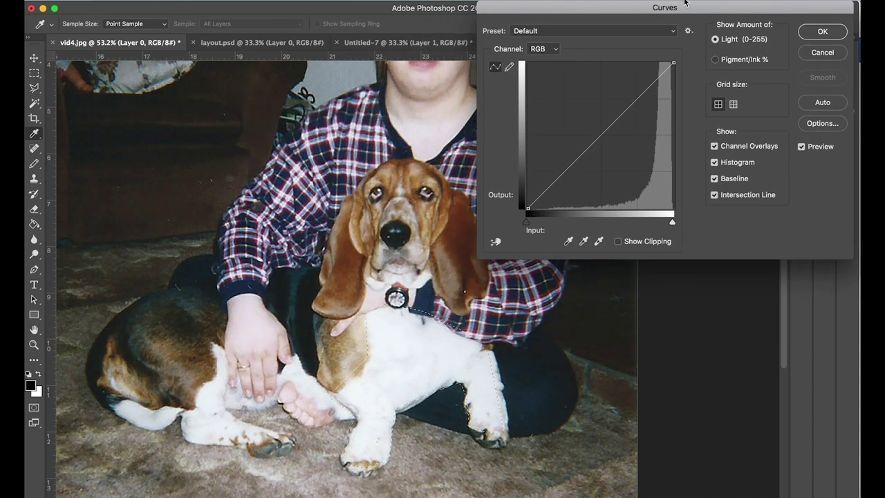
{"action": "left_click", "coordinate": [596, 145]}
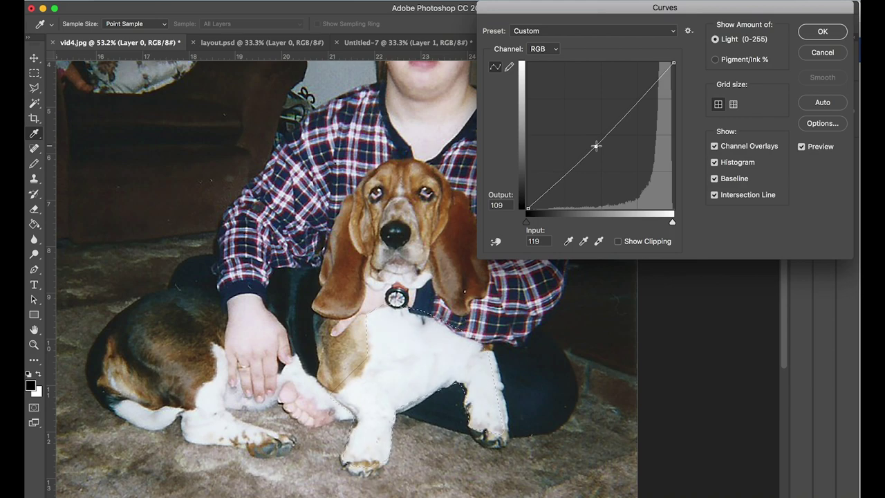
{"action": "left_click_drag", "start_coordinate": [597, 146], "coordinate": [621, 172]}
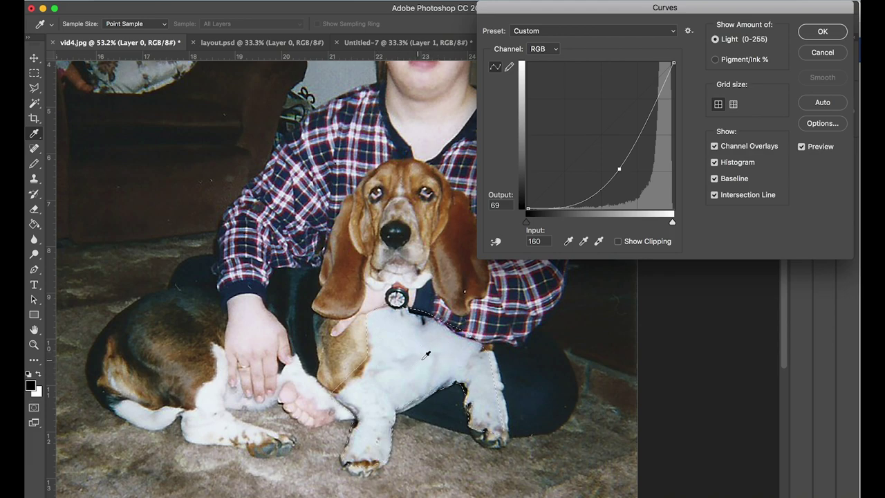
{"action": "left_click", "coordinate": [819, 32]}
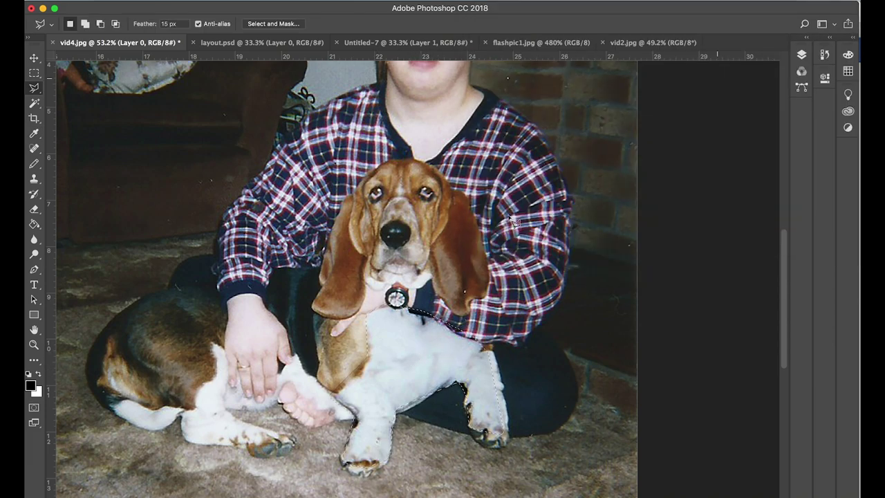
{"action": "scroll", "coordinate": [391, 365], "scroll_direction": "down", "scroll_amount": 2}
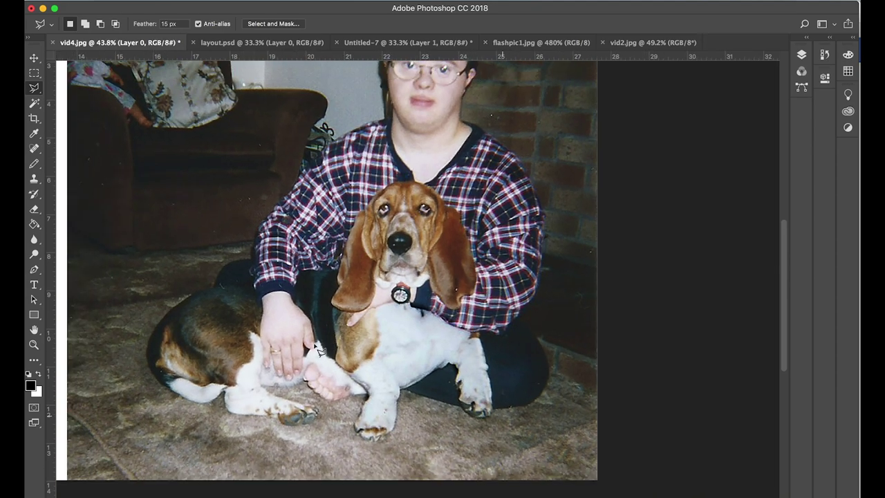
{"action": "scroll", "coordinate": [345, 357], "scroll_direction": "left", "scroll_amount": 5}
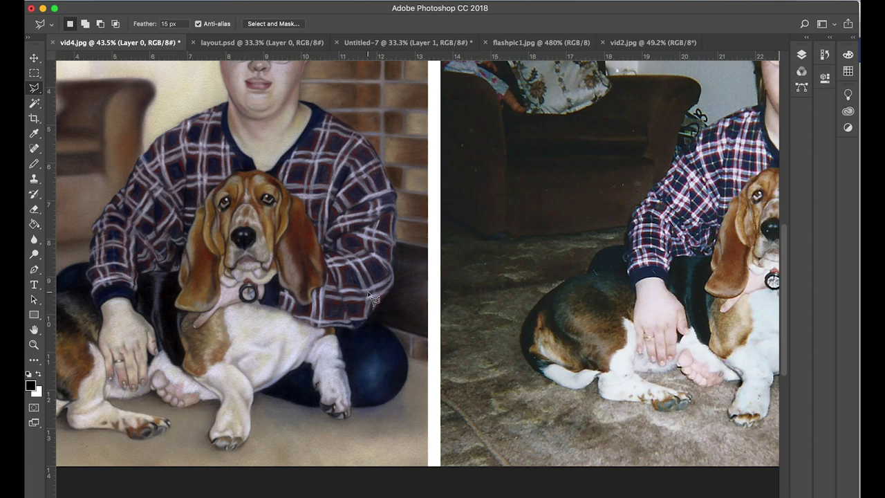
{"action": "scroll", "coordinate": [371, 297], "scroll_direction": "down", "scroll_amount": 3}
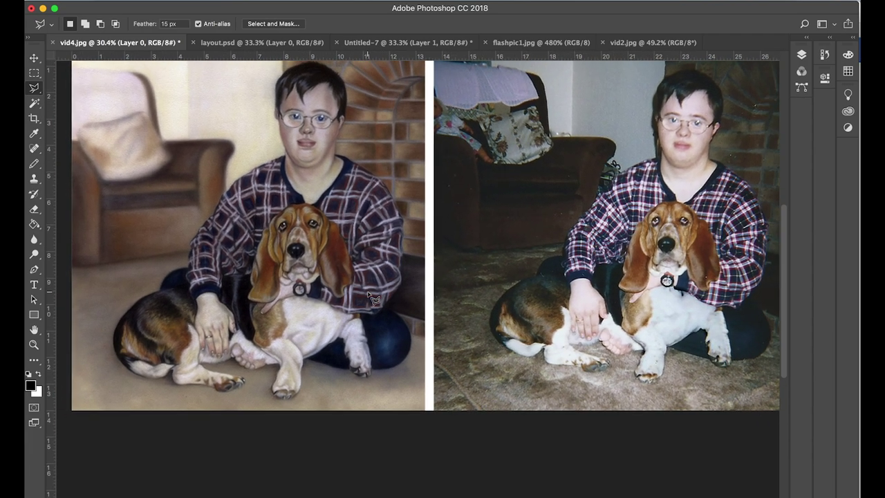
{"action": "scroll", "coordinate": [721, 134], "scroll_direction": "up", "scroll_amount": 5}
{"action": "scroll", "coordinate": [721, 134], "scroll_direction": "right", "scroll_amount": 5}
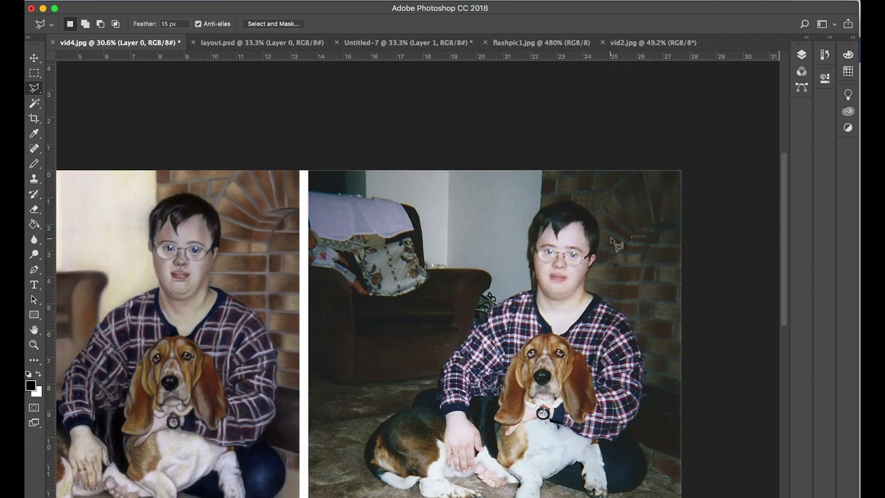
{"action": "scroll", "coordinate": [616, 244], "scroll_direction": "up", "scroll_amount": 5}
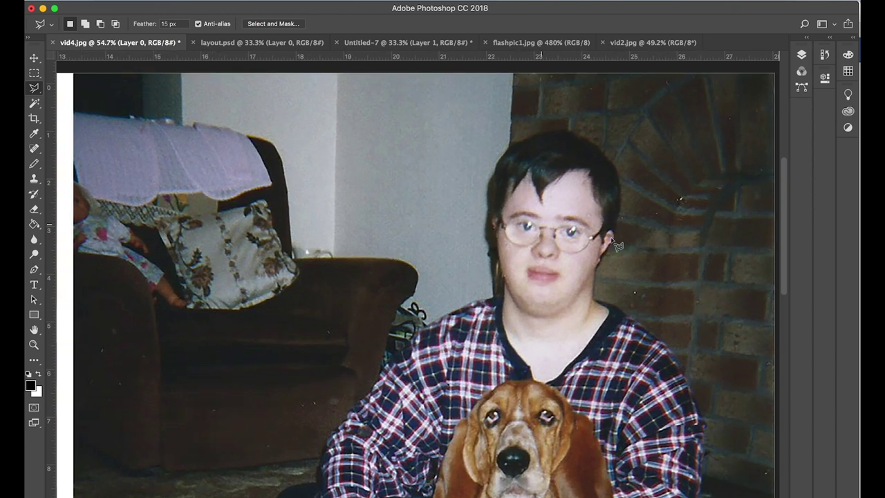
{"action": "scroll", "coordinate": [615, 243], "scroll_direction": "up", "scroll_amount": 4}
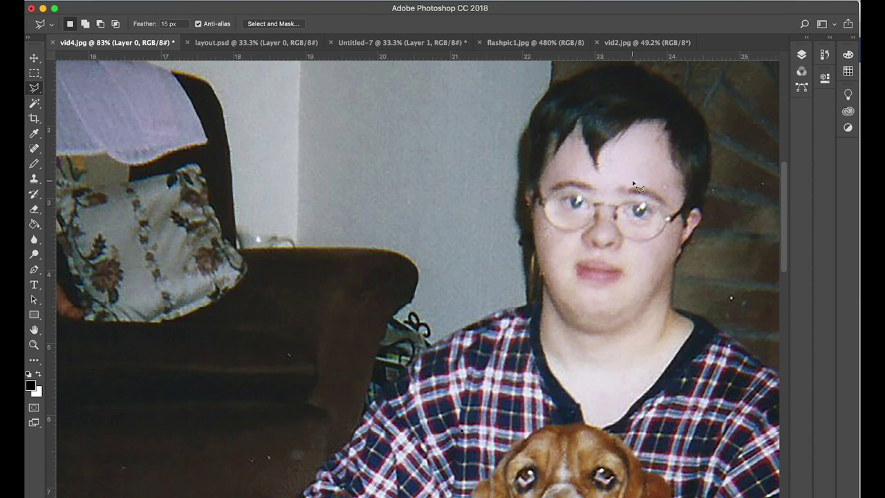
{"action": "scroll", "coordinate": [484, 256], "scroll_direction": "right", "scroll_amount": 5}
{"action": "scroll", "coordinate": [485, 257], "scroll_direction": "left", "scroll_amount": 7}
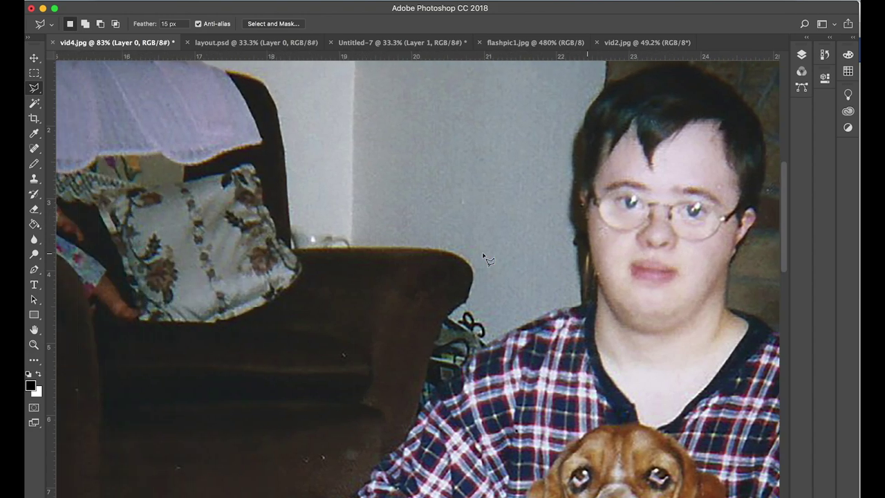
{"action": "scroll", "coordinate": [315, 265], "scroll_direction": "right", "scroll_amount": 5}
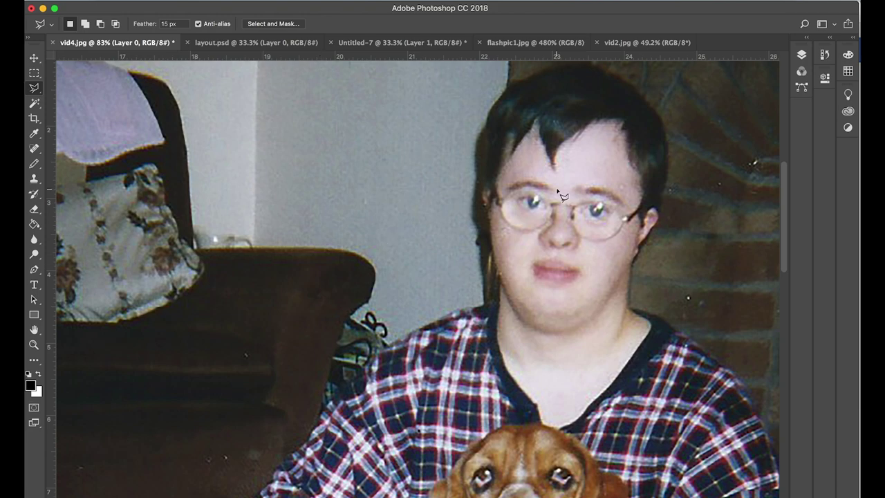
{"action": "scroll", "coordinate": [558, 192], "scroll_direction": "right", "scroll_amount": 3}
{"action": "scroll", "coordinate": [558, 192], "scroll_direction": "up", "scroll_amount": 1}
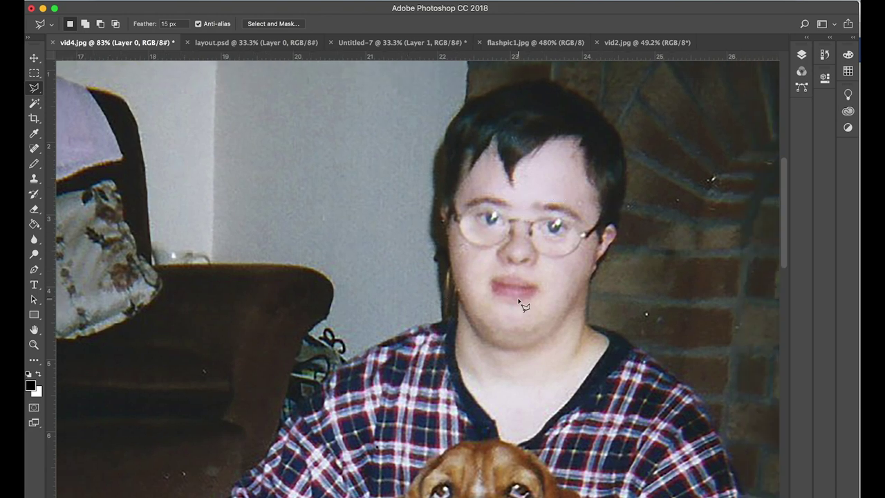
{"action": "scroll", "coordinate": [442, 287], "scroll_direction": "left", "scroll_amount": 15}
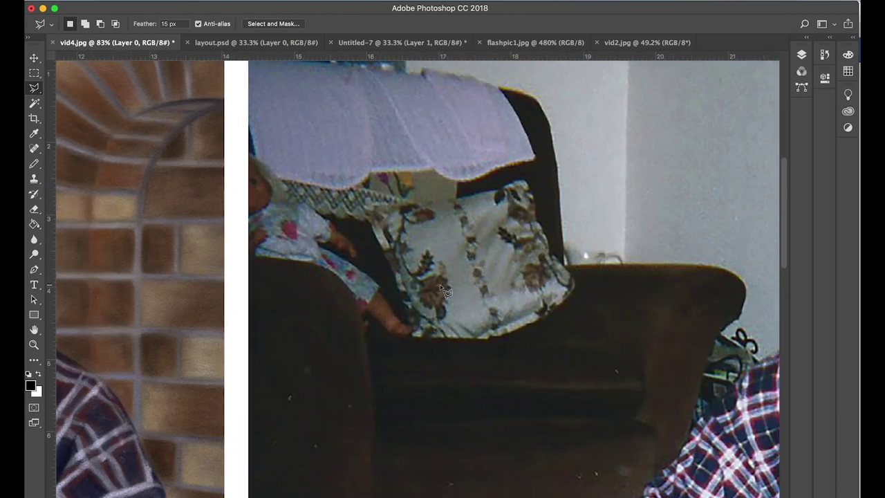
{"action": "scroll", "coordinate": [442, 287], "scroll_direction": "right", "scroll_amount": 10}
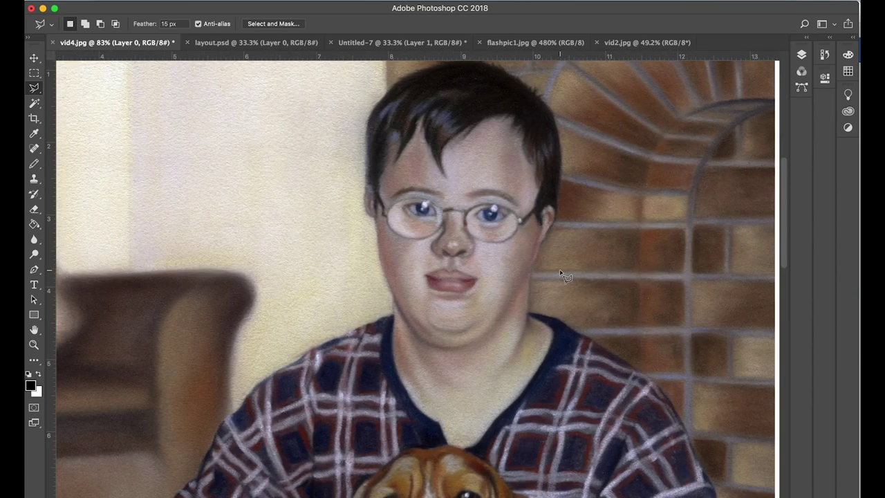
{"action": "scroll", "coordinate": [563, 277], "scroll_direction": "right", "scroll_amount": 12}
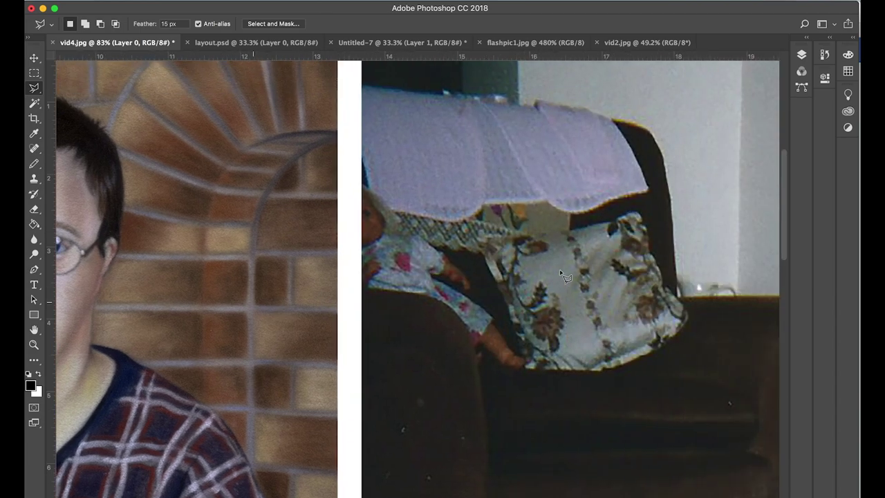
{"action": "scroll", "coordinate": [564, 276], "scroll_direction": "right", "scroll_amount": 15}
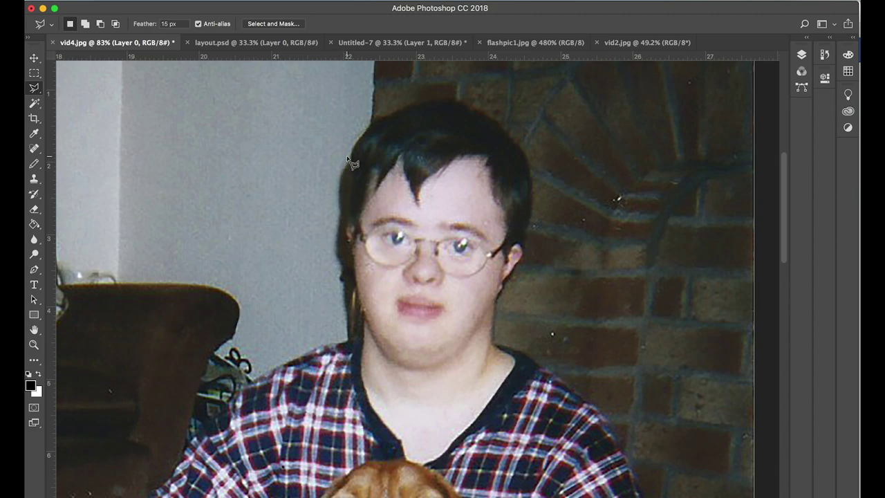
{"action": "scroll", "coordinate": [365, 191], "scroll_direction": "down", "scroll_amount": 1}
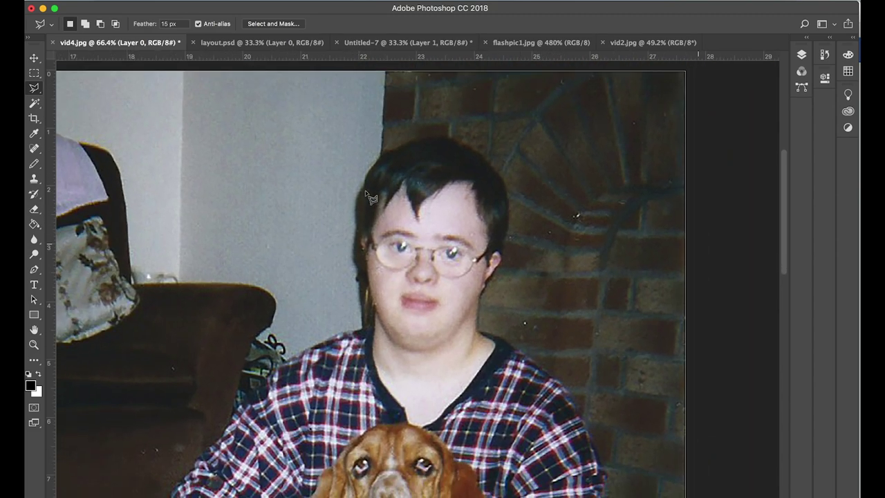
{"action": "scroll", "coordinate": [365, 190], "scroll_direction": "down", "scroll_amount": 2}
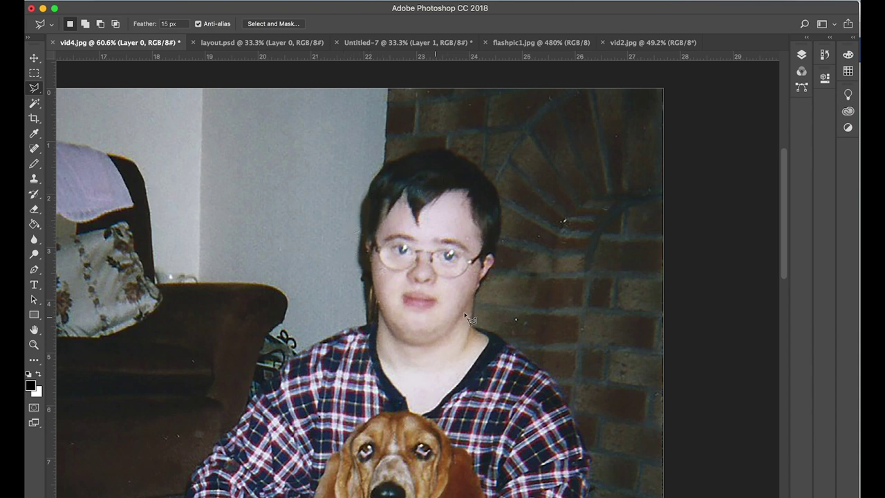
{"action": "scroll", "coordinate": [403, 198], "scroll_direction": "up", "scroll_amount": 3}
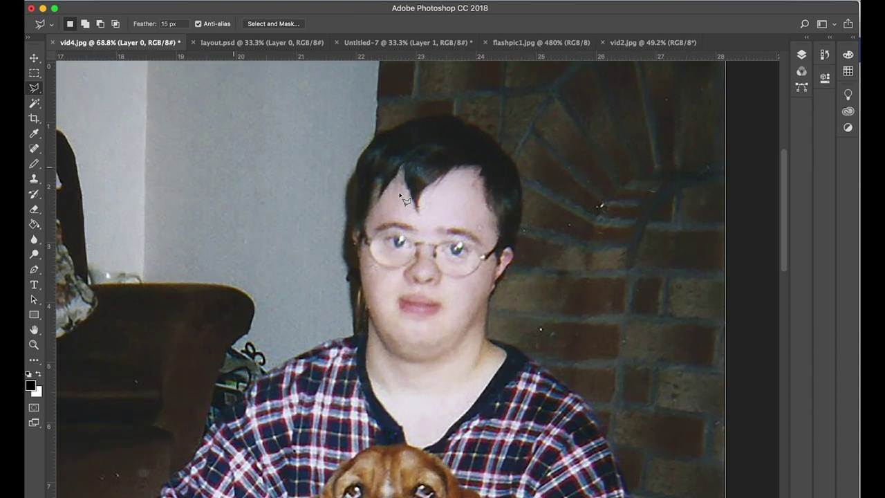
{"action": "scroll", "coordinate": [402, 199], "scroll_direction": "down", "scroll_amount": 1}
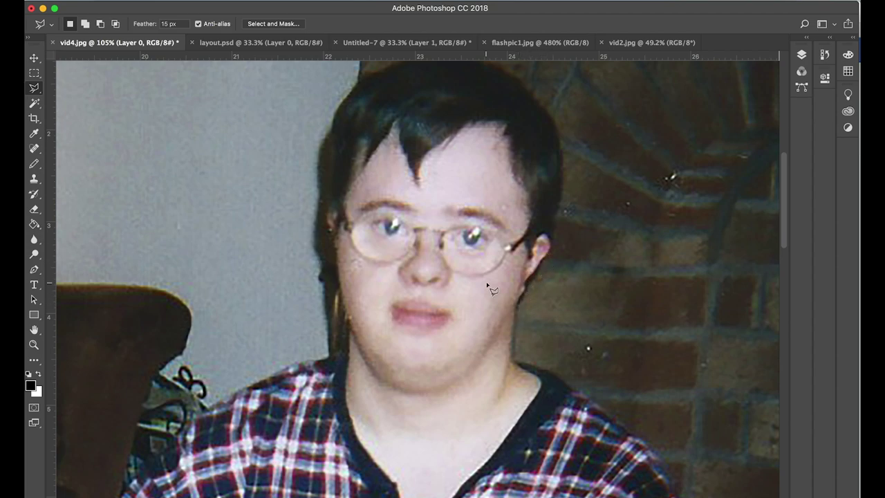
{"action": "scroll", "coordinate": [487, 285], "scroll_direction": "down", "scroll_amount": 3}
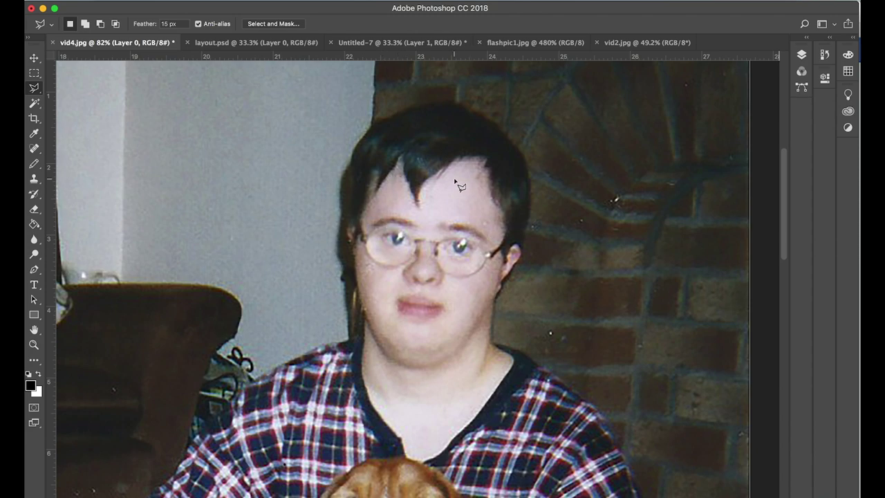
{"action": "scroll", "coordinate": [455, 182], "scroll_direction": "down", "scroll_amount": 3}
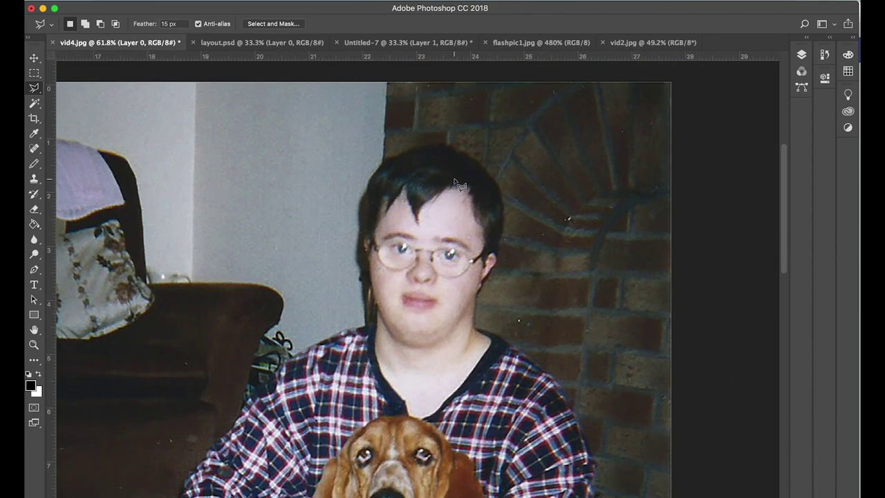
{"action": "scroll", "coordinate": [276, 274], "scroll_direction": "down", "scroll_amount": 5}
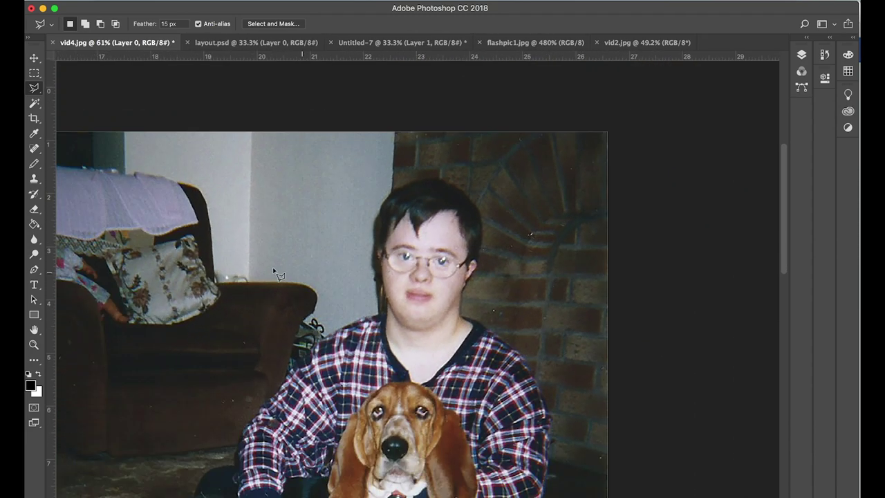
{"action": "scroll", "coordinate": [279, 274], "scroll_direction": "down", "scroll_amount": 1}
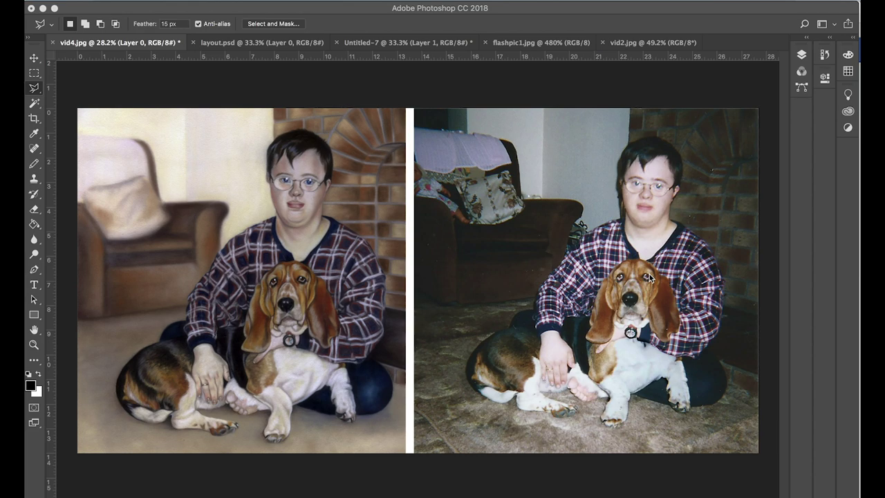
{"action": "scroll", "coordinate": [681, 296], "scroll_direction": "up", "scroll_amount": 5}
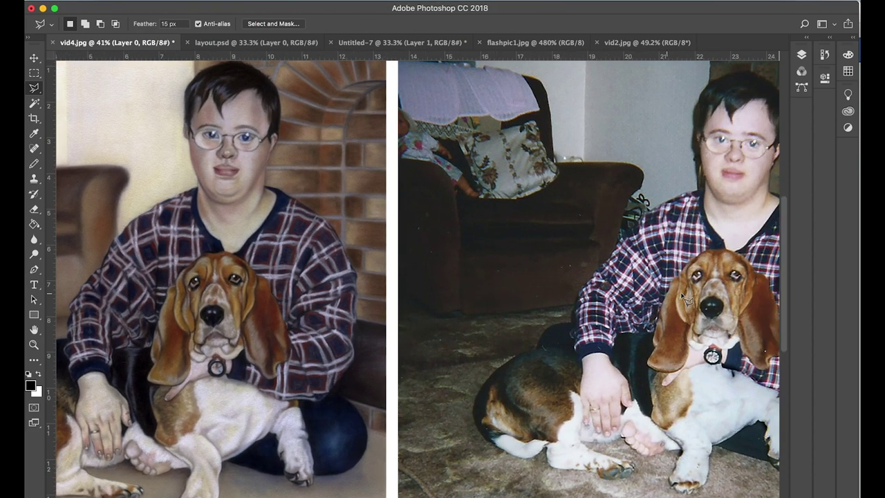
{"action": "scroll", "coordinate": [687, 299], "scroll_direction": "up", "scroll_amount": 4}
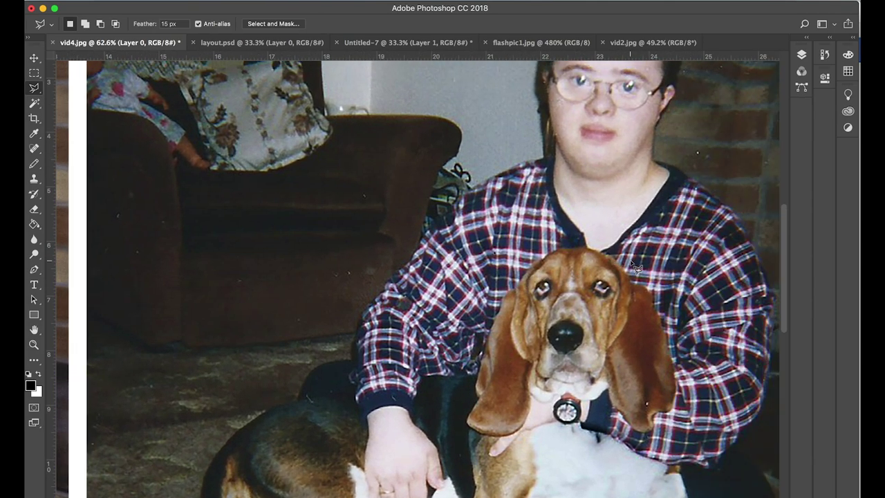
{"action": "scroll", "coordinate": [633, 264], "scroll_direction": "up", "scroll_amount": 3}
{"action": "scroll", "coordinate": [632, 265], "scroll_direction": "right", "scroll_amount": 2}
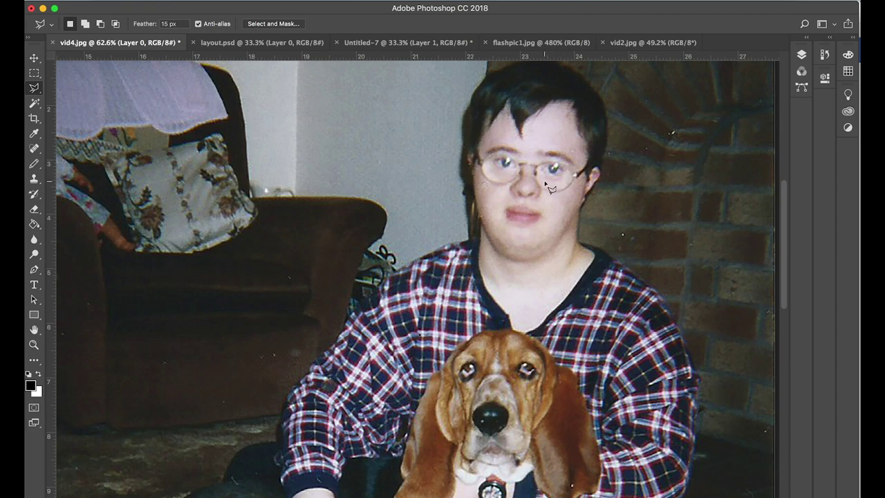
{"action": "scroll", "coordinate": [384, 225], "scroll_direction": "left", "scroll_amount": 15}
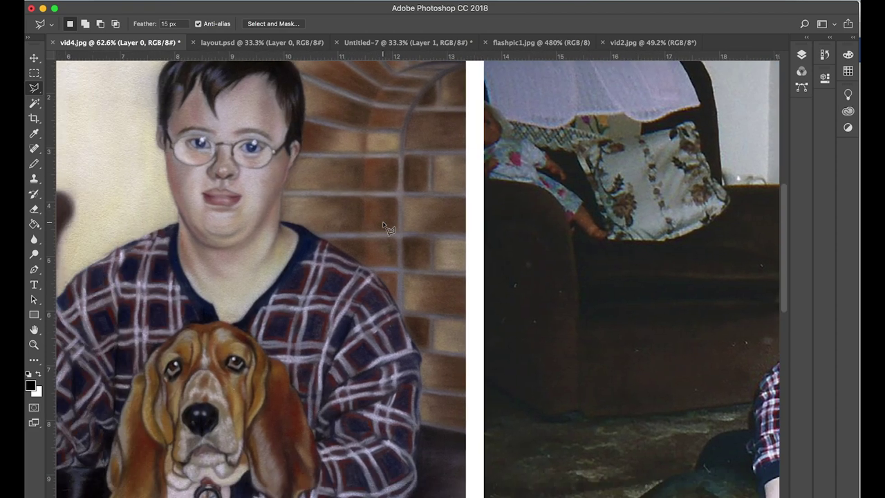
{"action": "scroll", "coordinate": [547, 271], "scroll_direction": "right", "scroll_amount": 12}
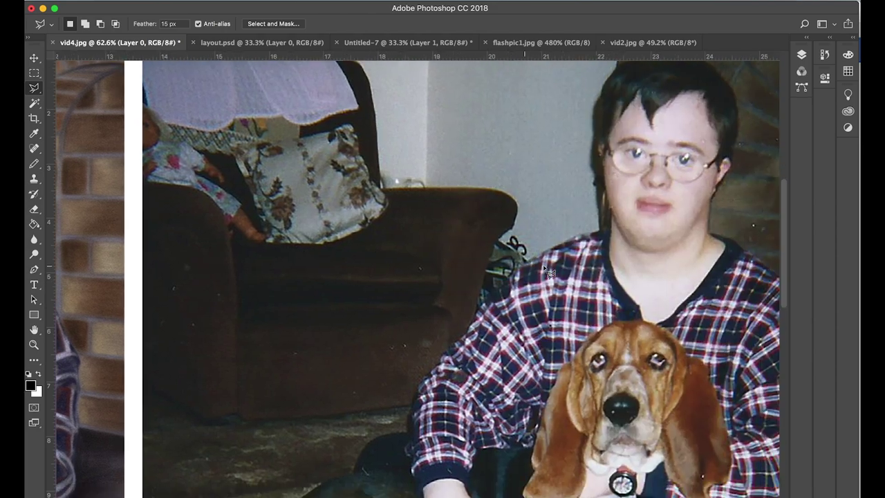
{"action": "scroll", "coordinate": [546, 271], "scroll_direction": "down", "scroll_amount": 5}
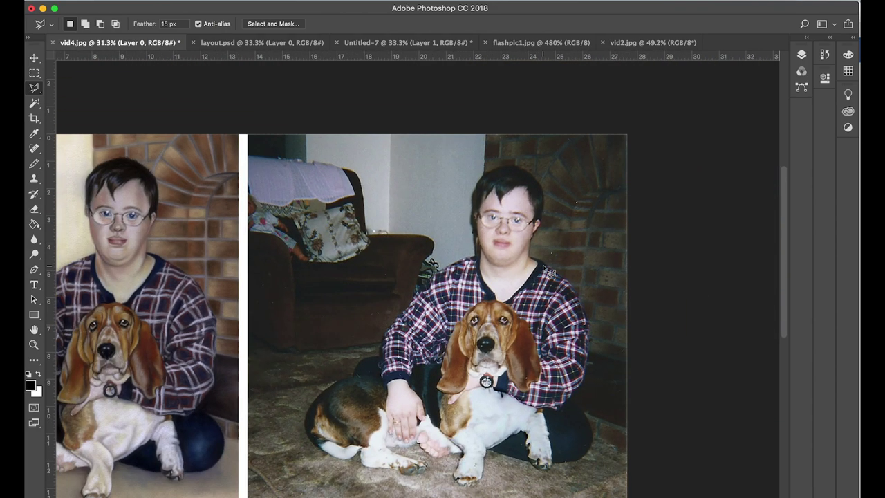
{"action": "scroll", "coordinate": [546, 271], "scroll_direction": "down", "scroll_amount": 1}
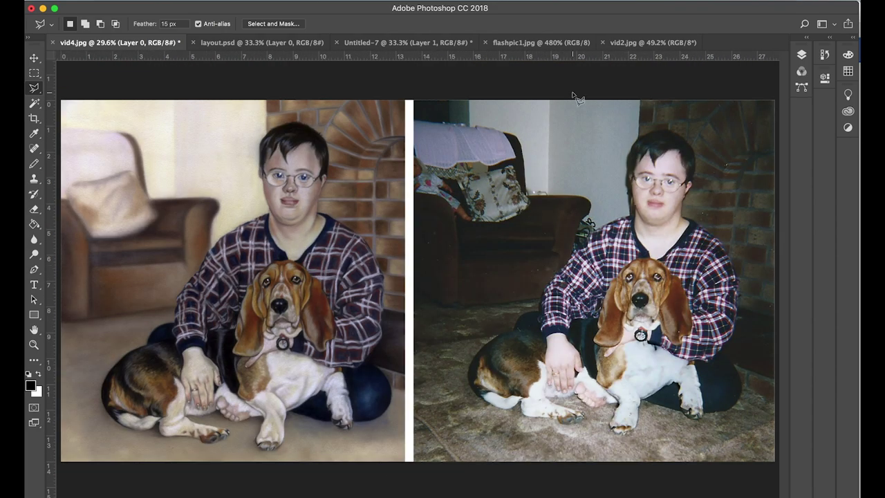
- Open flashpic1.jpg, choose the Move tool and zoom in on the black-and-tan dog photo
{"action": "left_click", "coordinate": [532, 43]}
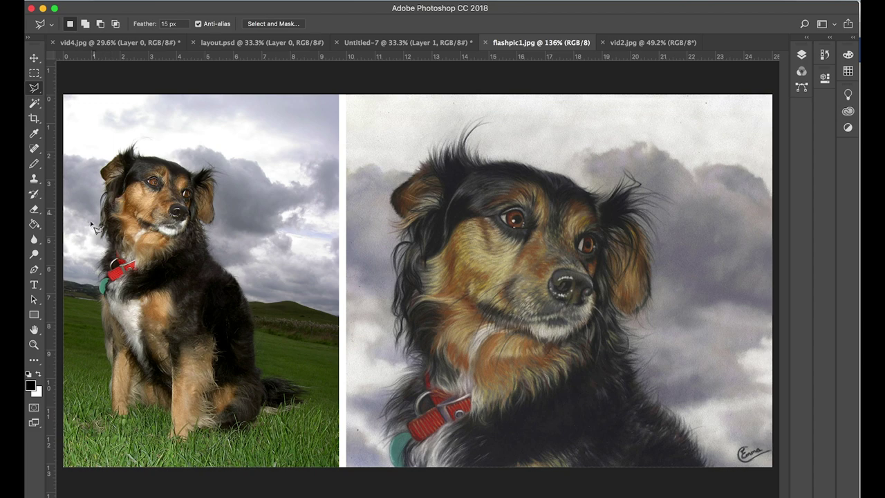
{"action": "left_click", "coordinate": [33, 58]}
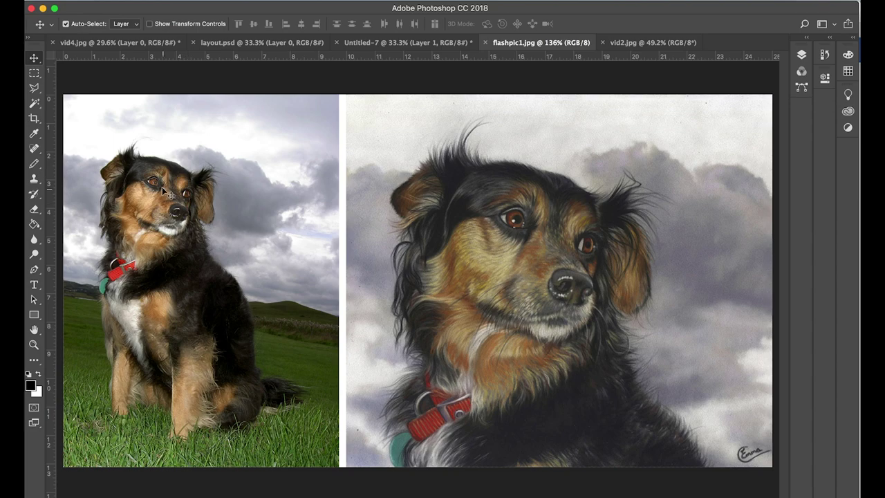
{"action": "key", "text": "super+equal"}
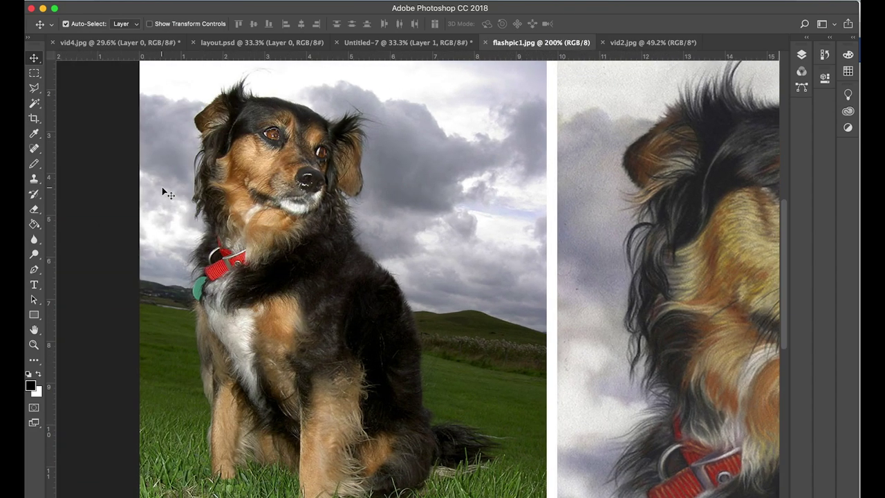
{"action": "scroll", "coordinate": [166, 194], "scroll_direction": "up", "scroll_amount": 3}
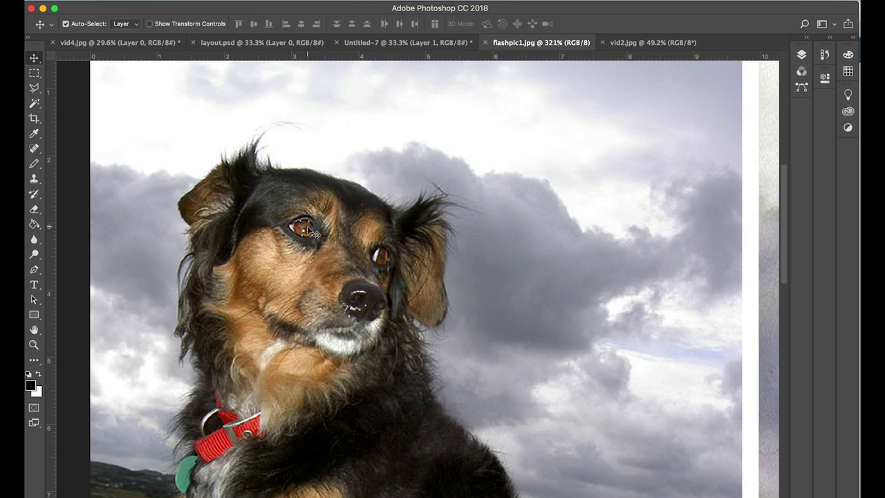
- Switch to the vid2.jpg document and zoom in on the black-and-tan dog photo
{"action": "left_click", "coordinate": [642, 42]}
{"action": "scroll", "coordinate": [198, 235], "scroll_direction": "up", "scroll_amount": 5}
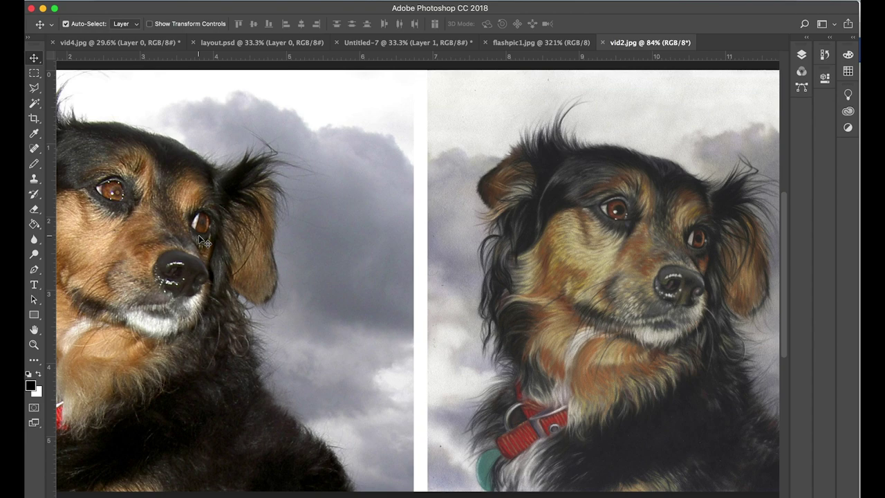
{"action": "scroll", "coordinate": [199, 234], "scroll_direction": "up", "scroll_amount": 2}
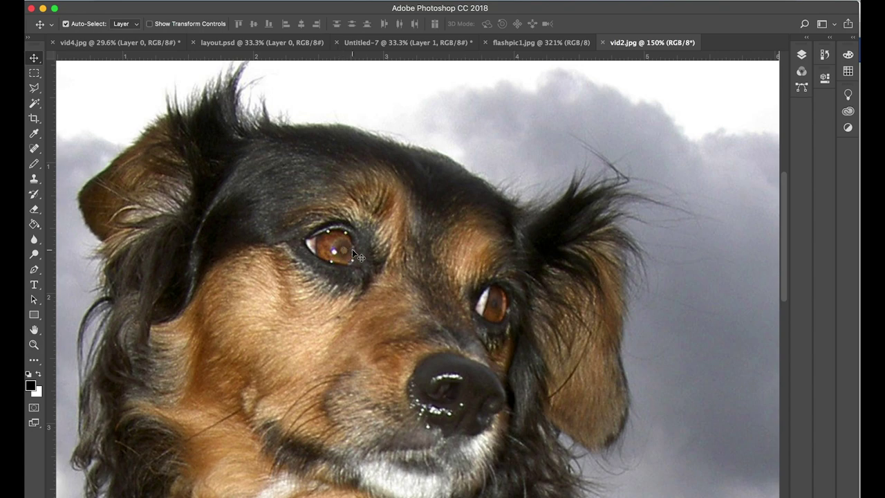
- Pan between the dog photo and its painted portrait, then zoom out to see both
{"action": "scroll", "coordinate": [352, 249], "scroll_direction": "right", "scroll_amount": 15}
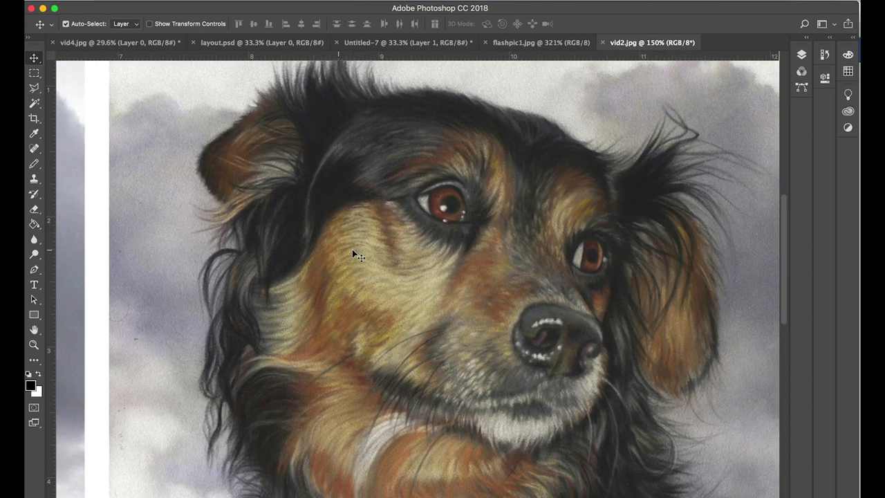
{"action": "scroll", "coordinate": [352, 249], "scroll_direction": "right", "scroll_amount": 5}
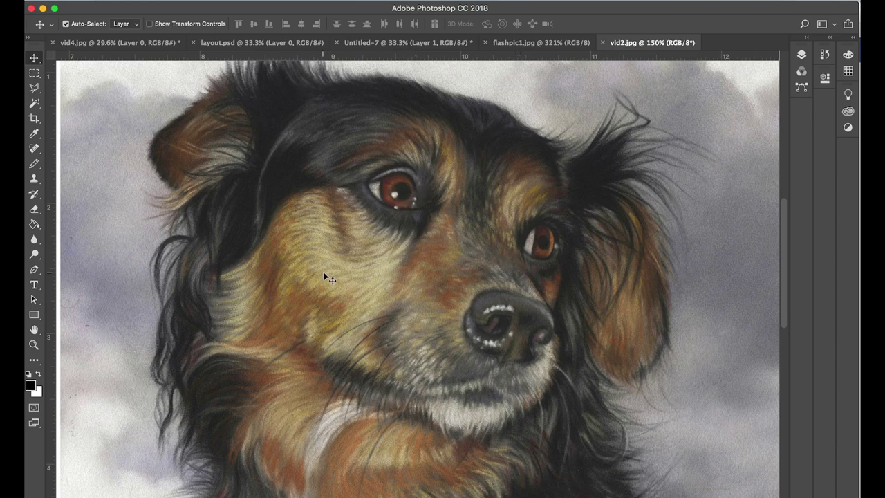
{"action": "scroll", "coordinate": [323, 271], "scroll_direction": "left", "scroll_amount": 15}
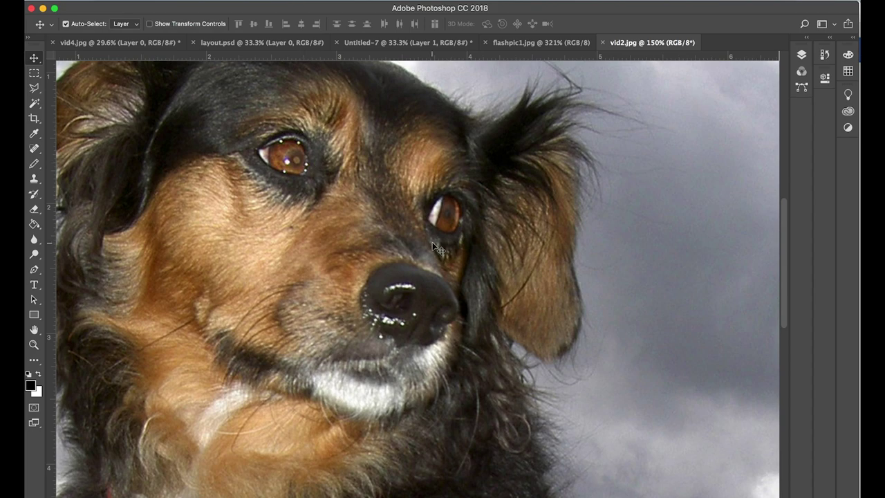
{"action": "scroll", "coordinate": [432, 243], "scroll_direction": "right", "scroll_amount": 3}
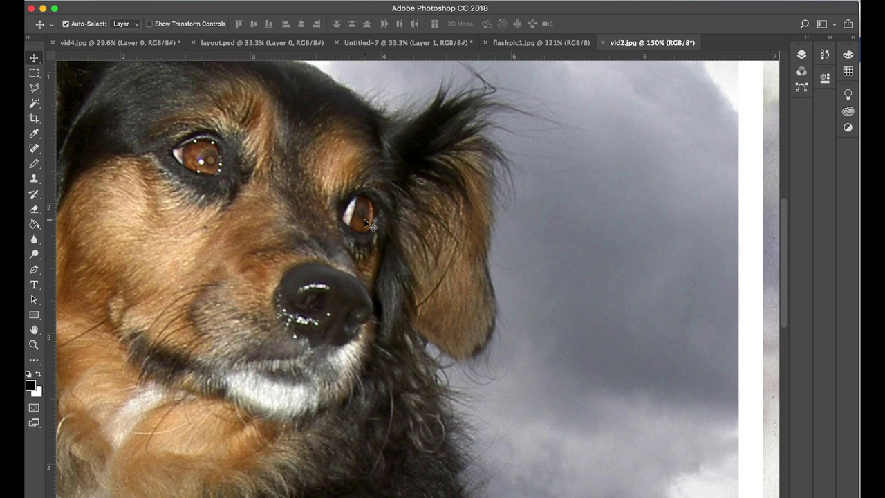
{"action": "scroll", "coordinate": [363, 219], "scroll_direction": "down", "scroll_amount": 3}
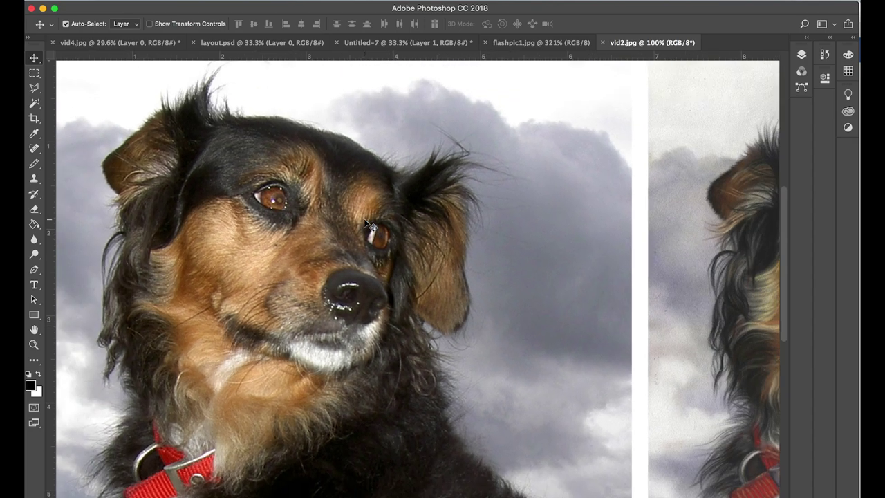
{"action": "scroll", "coordinate": [364, 218], "scroll_direction": "right", "scroll_amount": 10}
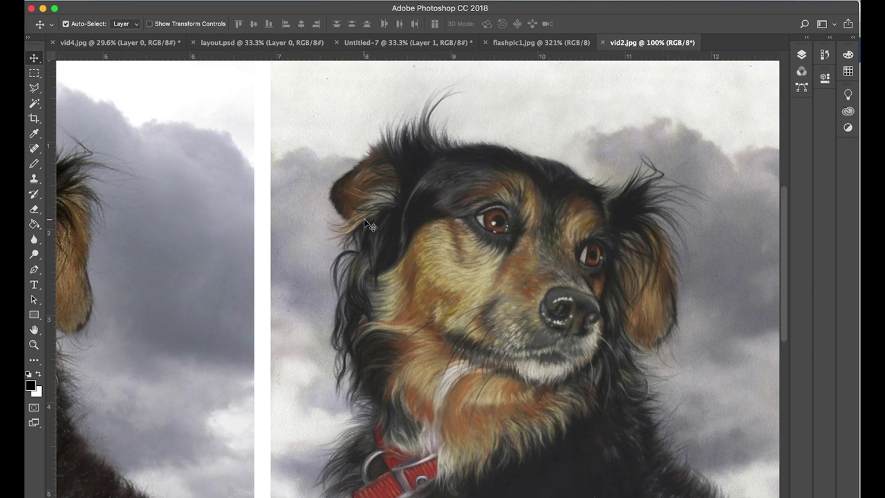
{"action": "scroll", "coordinate": [364, 218], "scroll_direction": "down", "scroll_amount": 5}
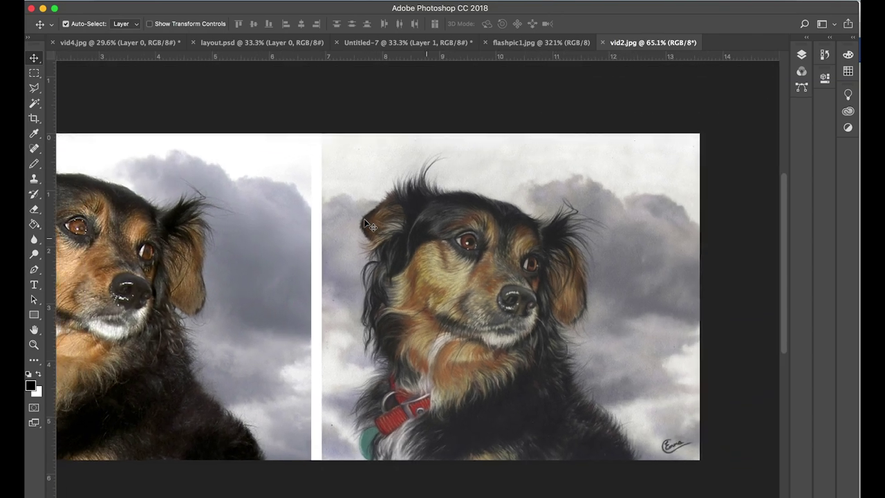